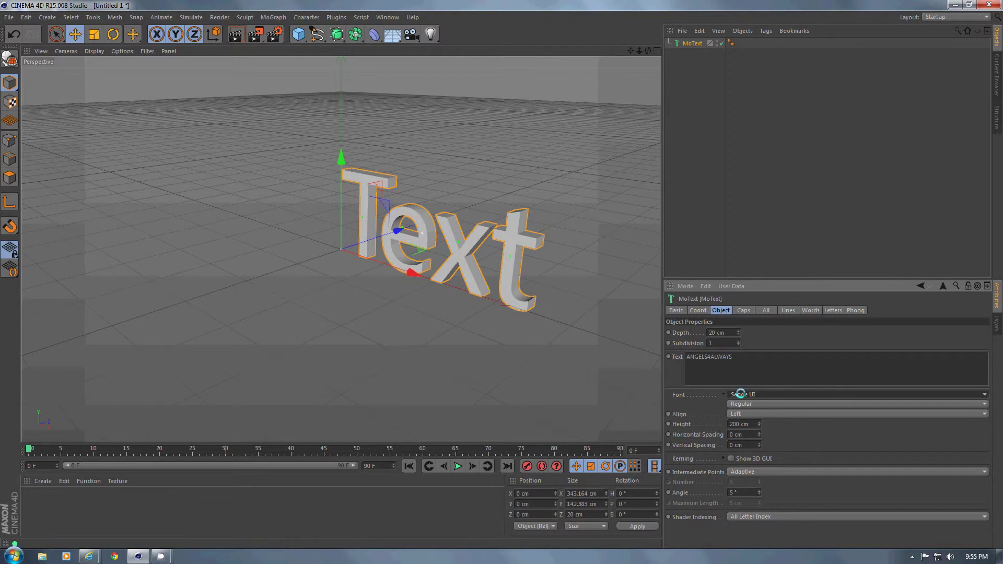
- Set the font of the ANGELS4ALWAYS text to Arial Black
left_click(740, 394)
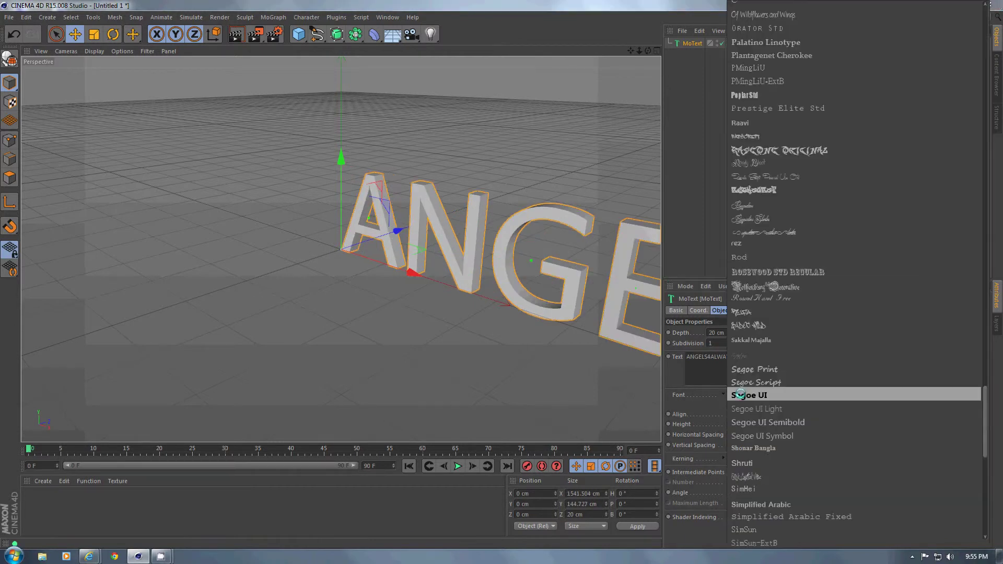
scroll(763, 391, "up", 15)
scroll(786, 134, "up", 20)
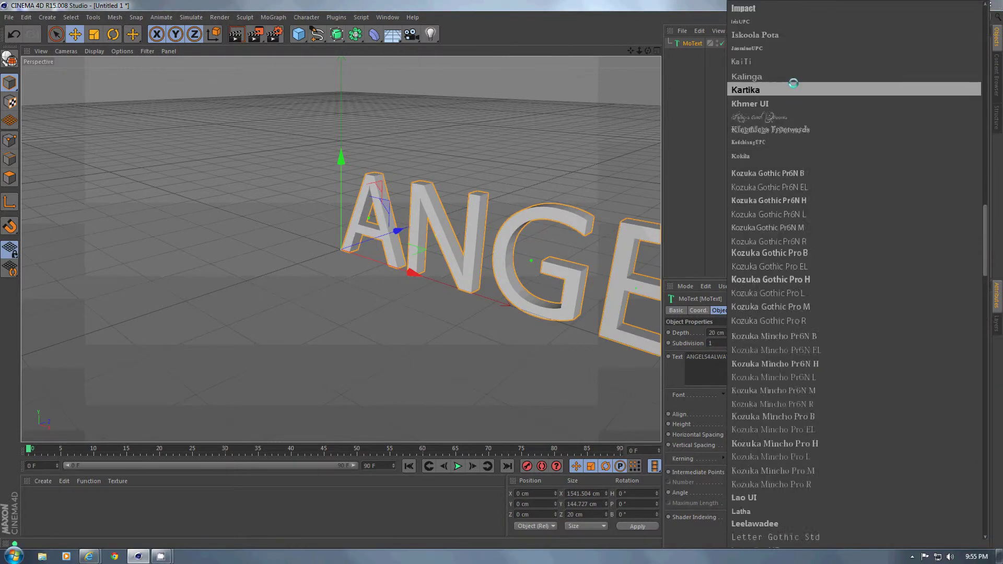
scroll(785, 62, "up", 5)
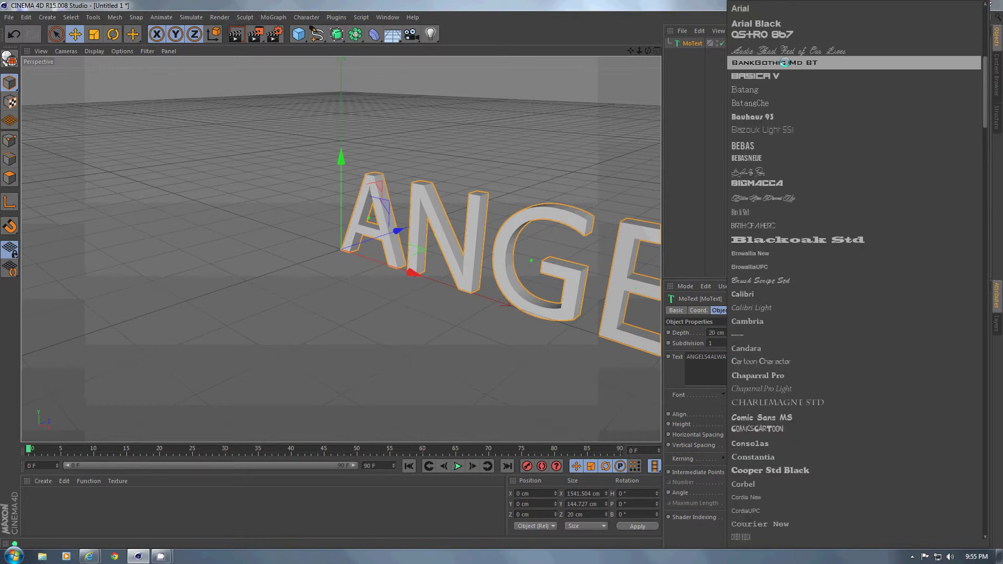
left_click(756, 23)
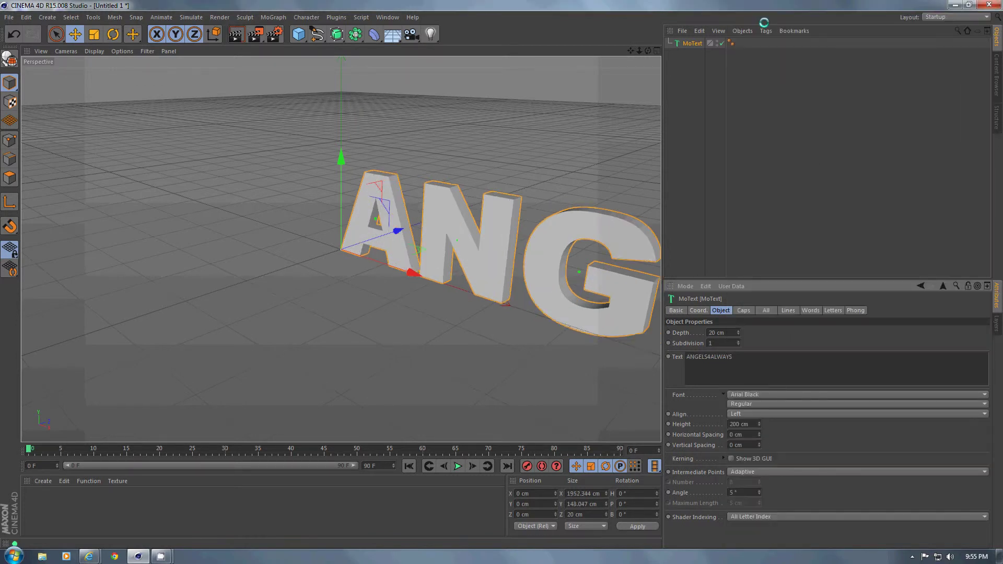
- Give the text Fillet Caps at both start and end, with a radius of 2 cm each
left_click(743, 310)
left_click(734, 333)
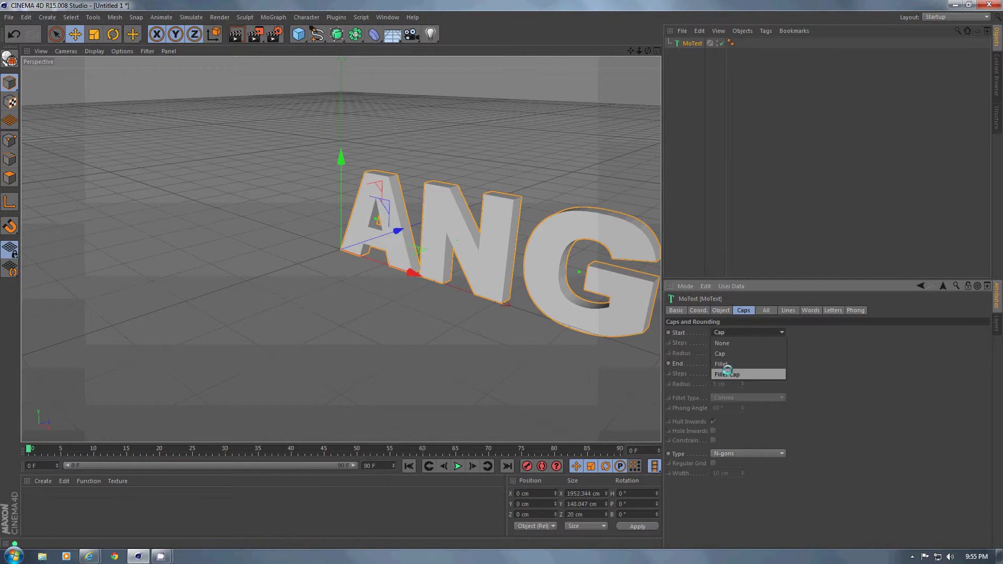
left_click(726, 372)
left_click(721, 364)
left_click(723, 398)
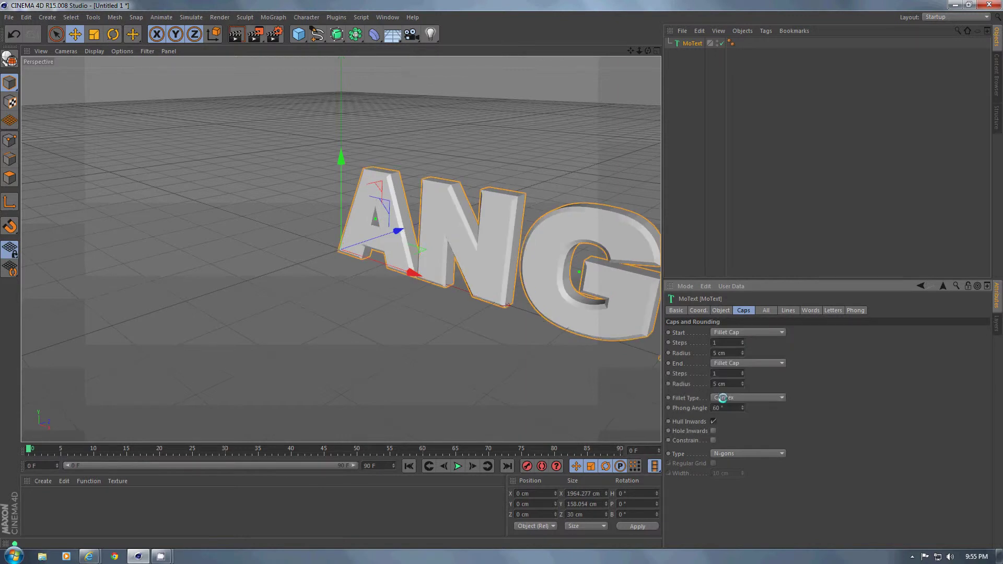
double_click(716, 383)
type("2")
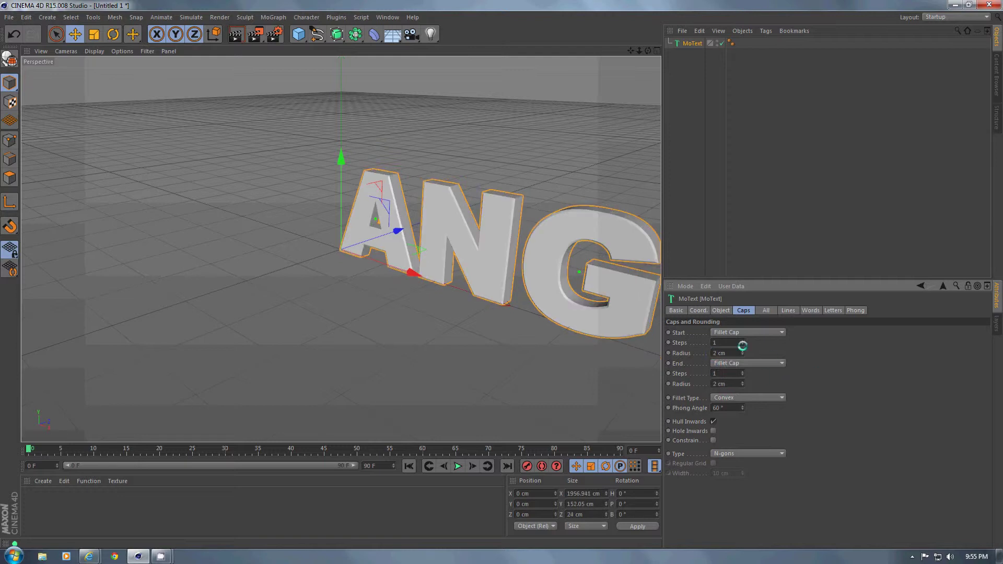
- Set the text's depth to 60 cm and its alignment to Middle
left_click(721, 310)
double_click(714, 332)
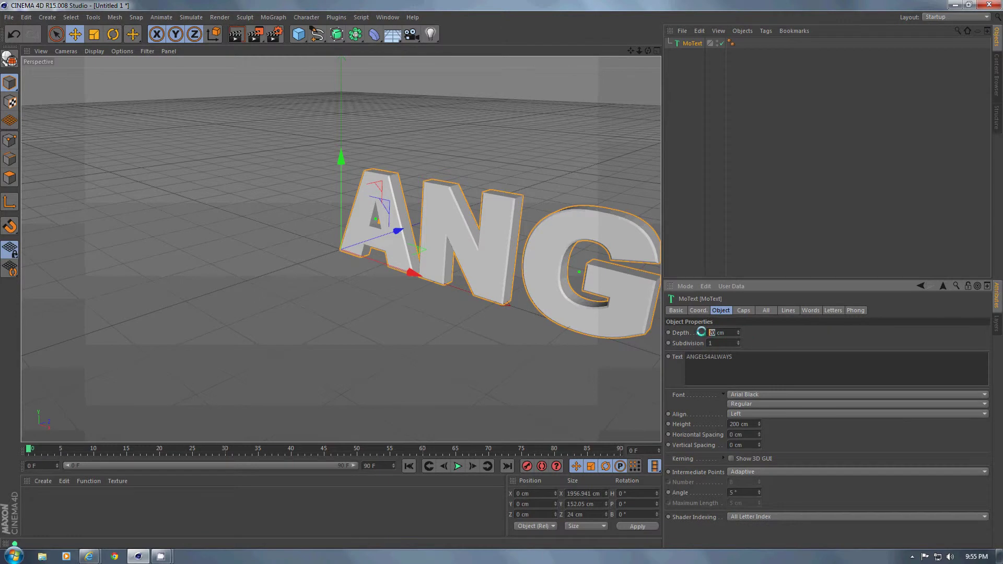
type("60")
key("Return")
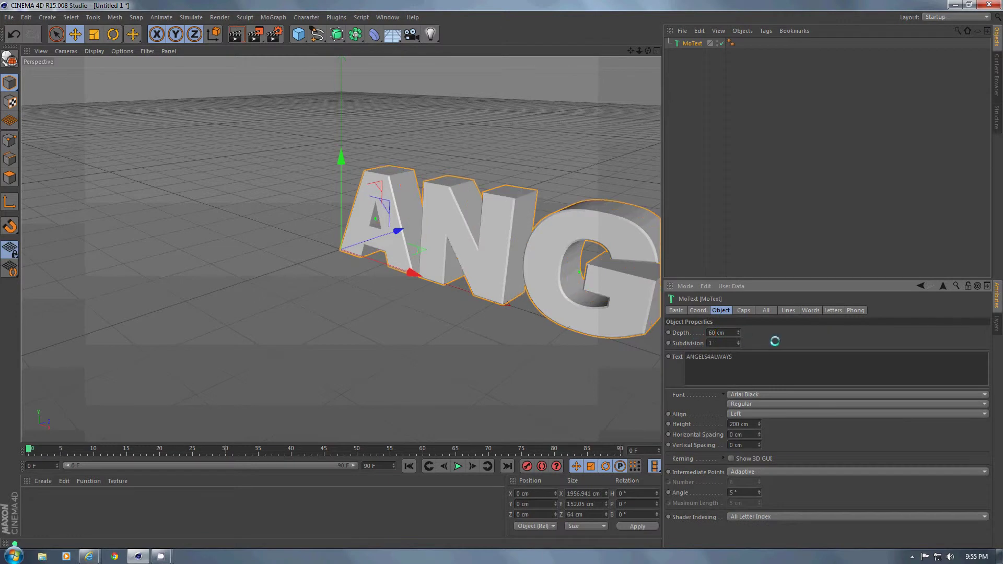
left_click(746, 413)
left_click(750, 428)
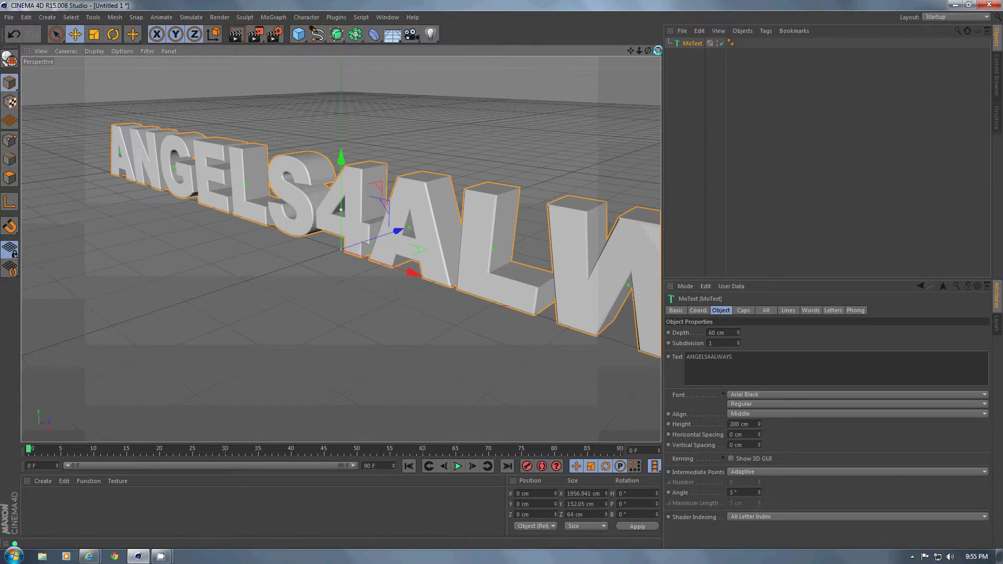
- Draw an L-shaped Bezier spline in the Right view, running along the floor under the text and straight up behind it
left_click(658, 50)
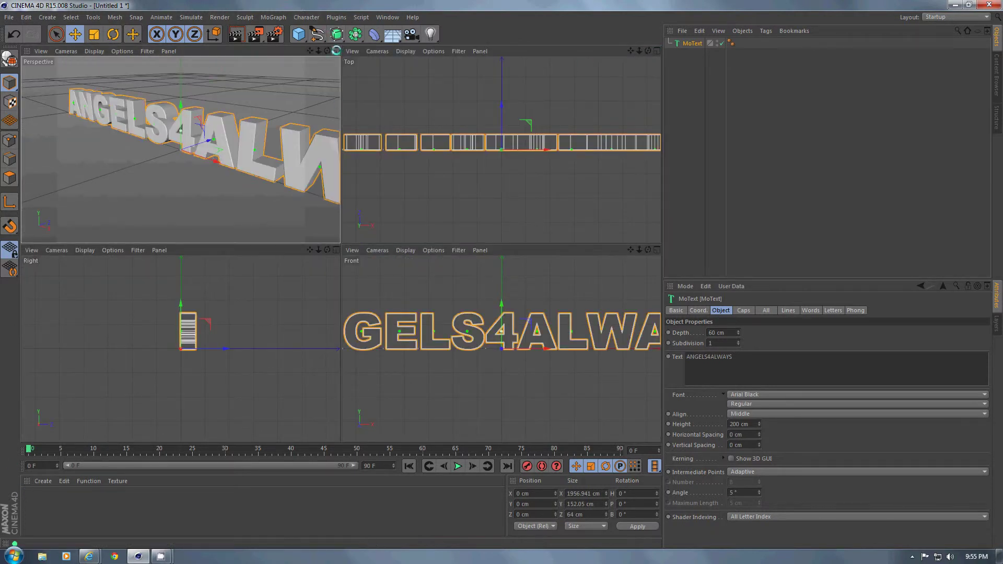
left_click(336, 51)
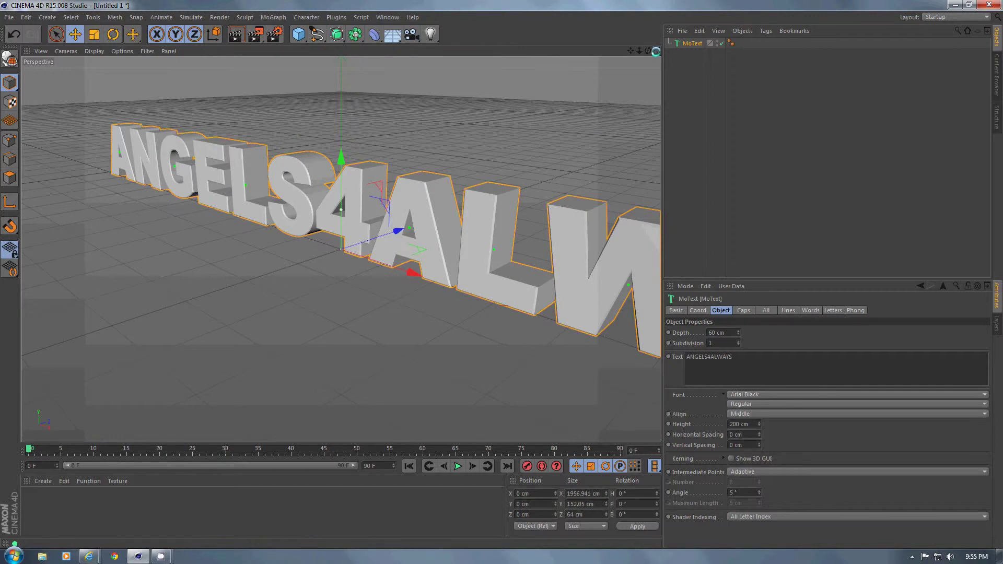
left_click(656, 51)
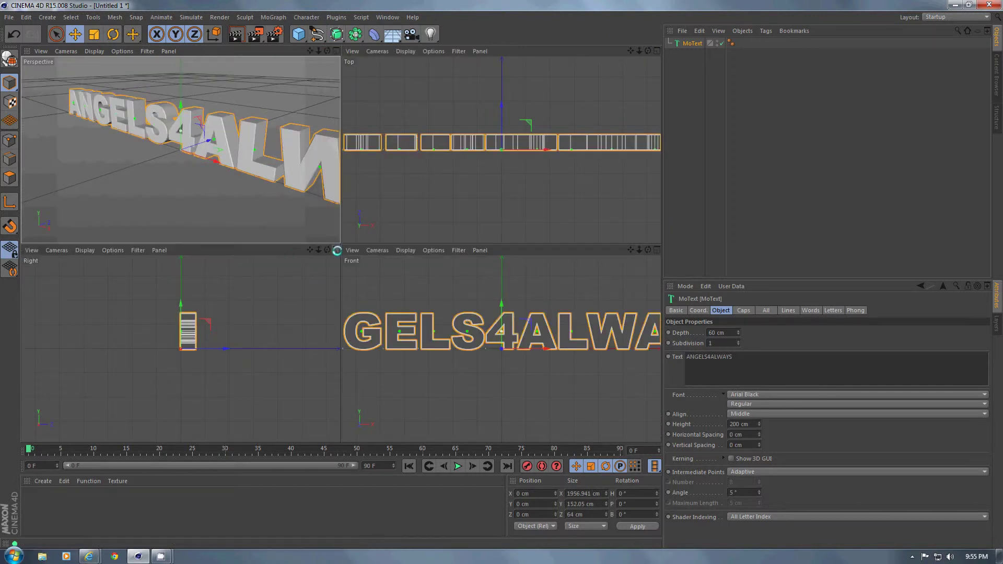
left_click(336, 250)
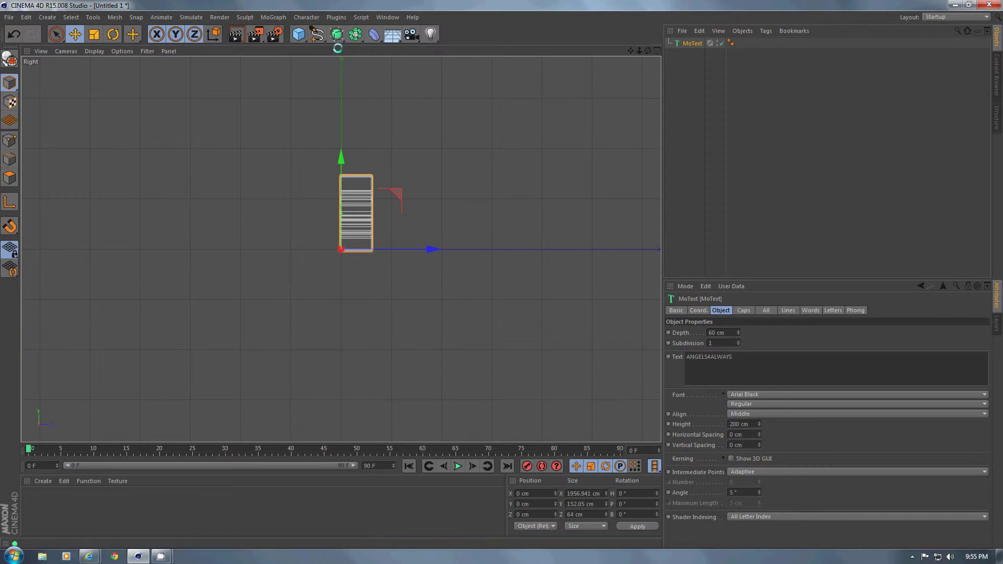
left_click(317, 34)
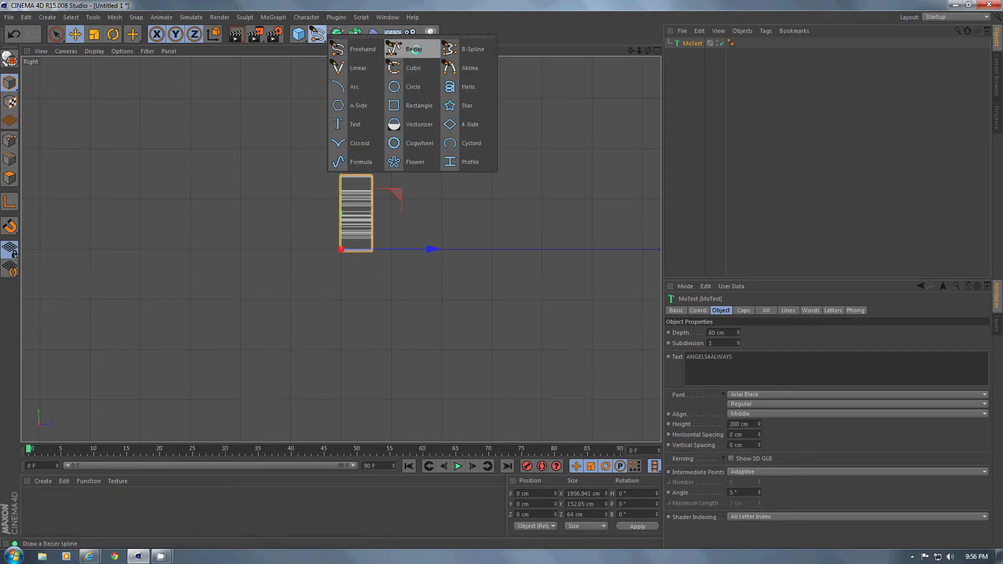
left_click(407, 49)
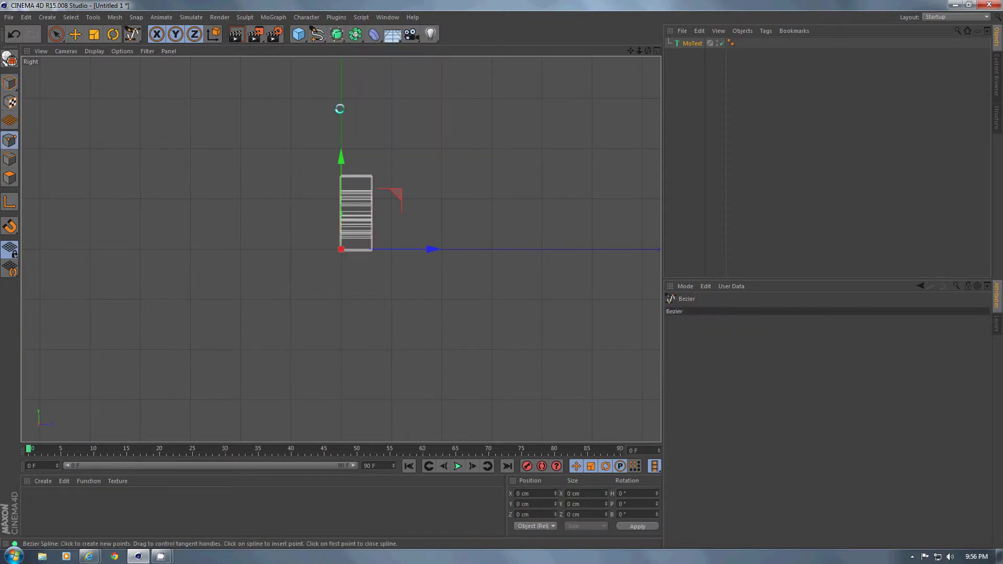
left_click(140, 251)
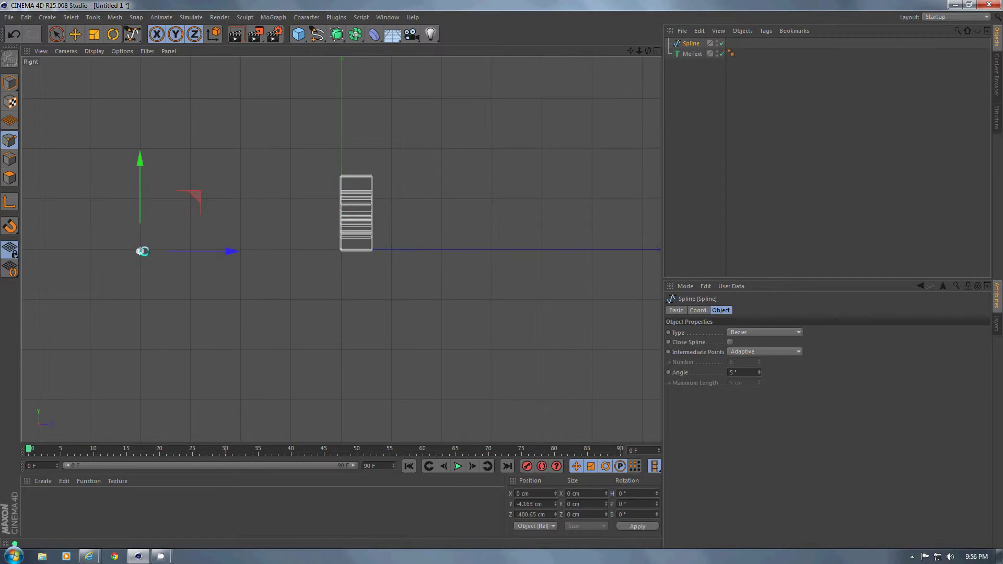
left_click(440, 250)
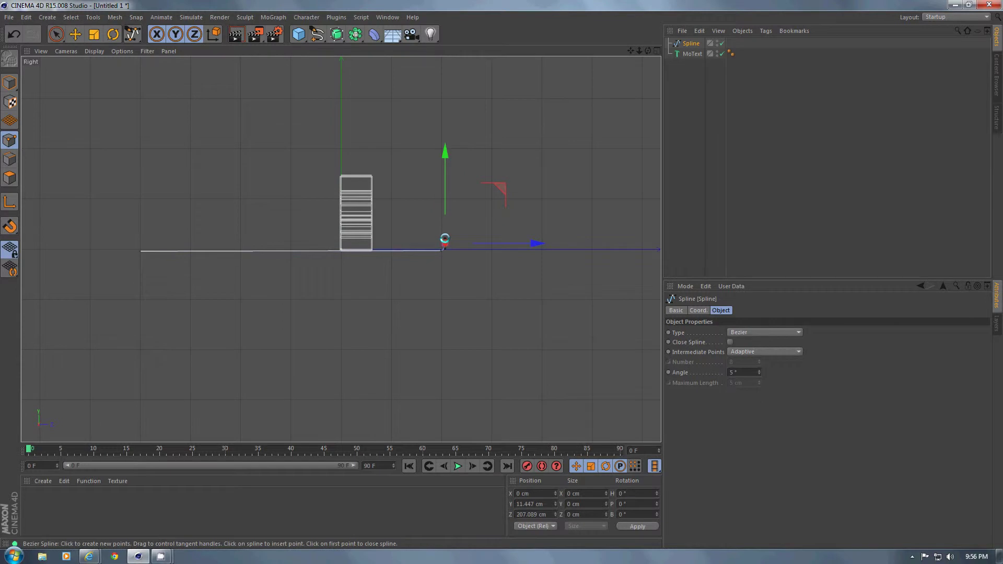
left_click(442, 64)
left_click_drag(630, 51, 501, 316)
left_click(442, 113)
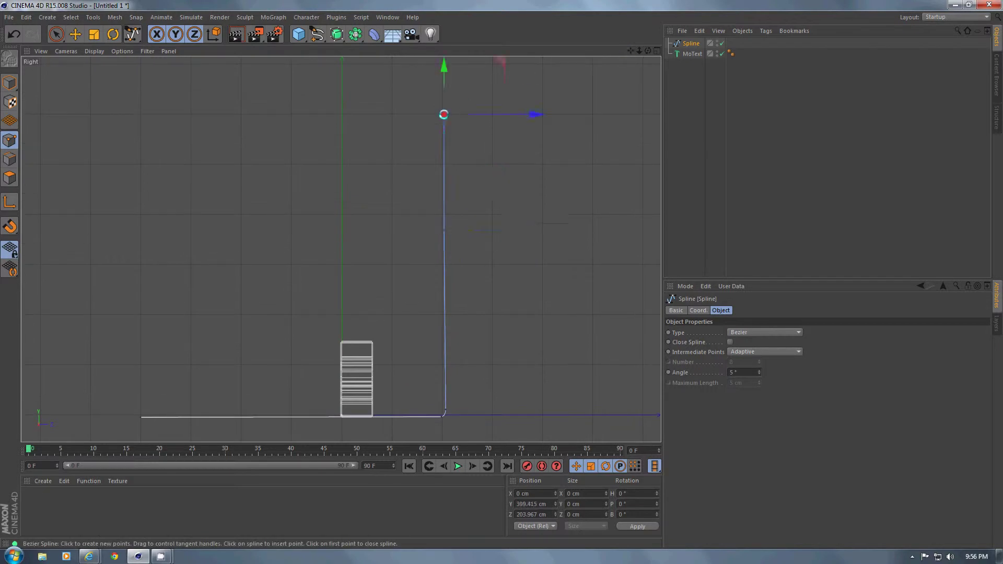
left_click_drag(531, 114, 531, 113)
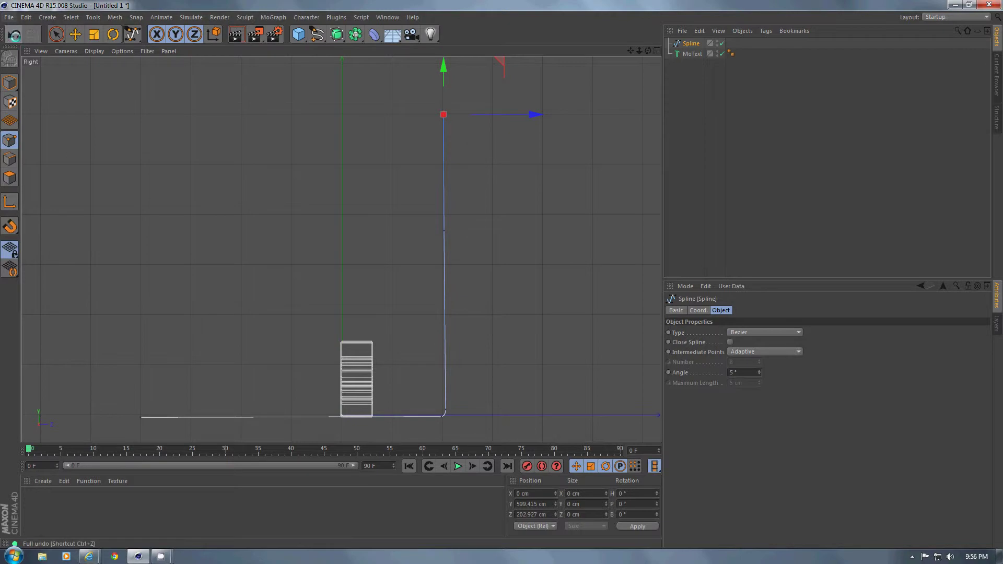
left_click(12, 35)
left_click(12, 35)
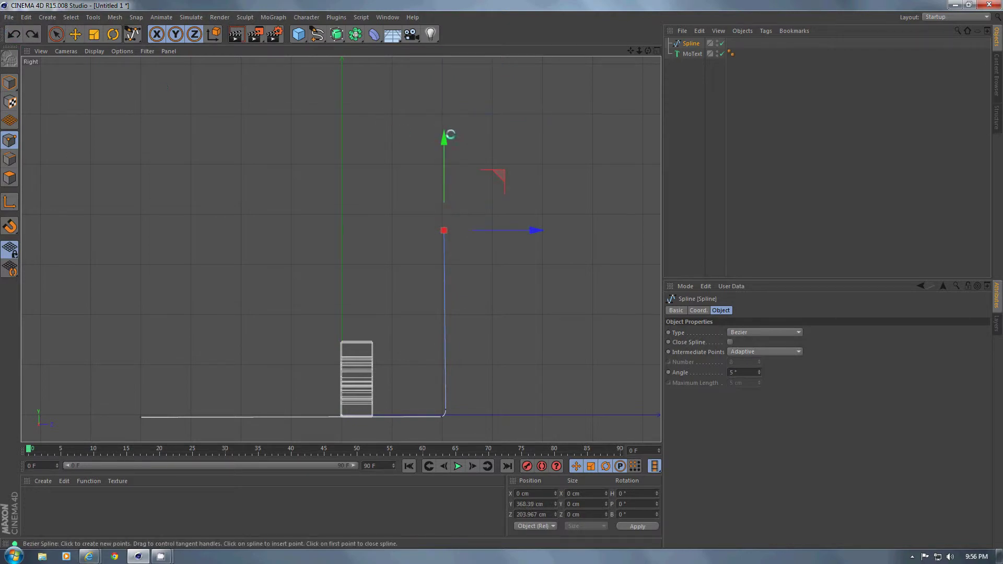
- Move the spline's upper end point to about 500 cm in Y and 205 cm in Z
left_click_drag(444, 139, 443, 72)
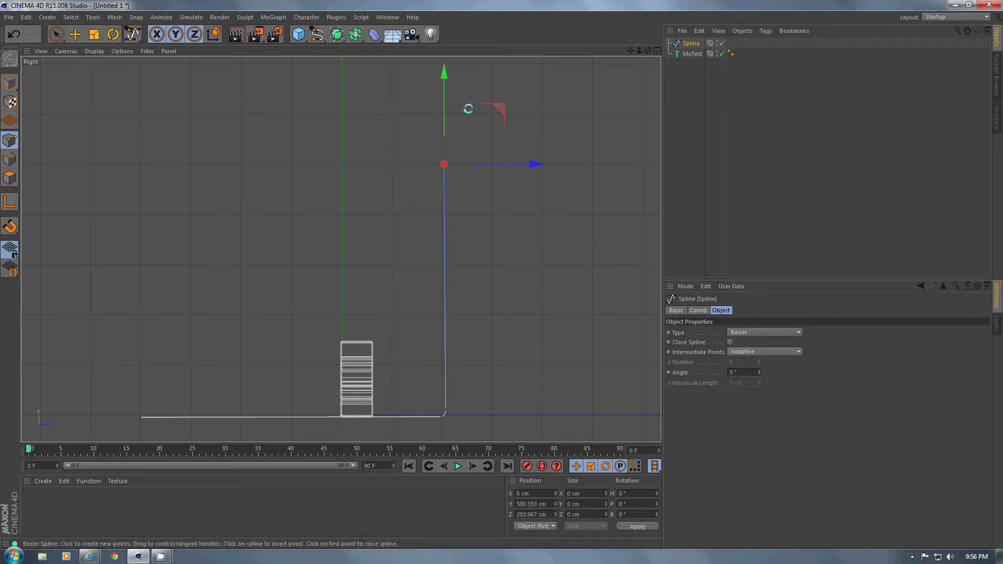
left_click_drag(532, 163, 533, 161)
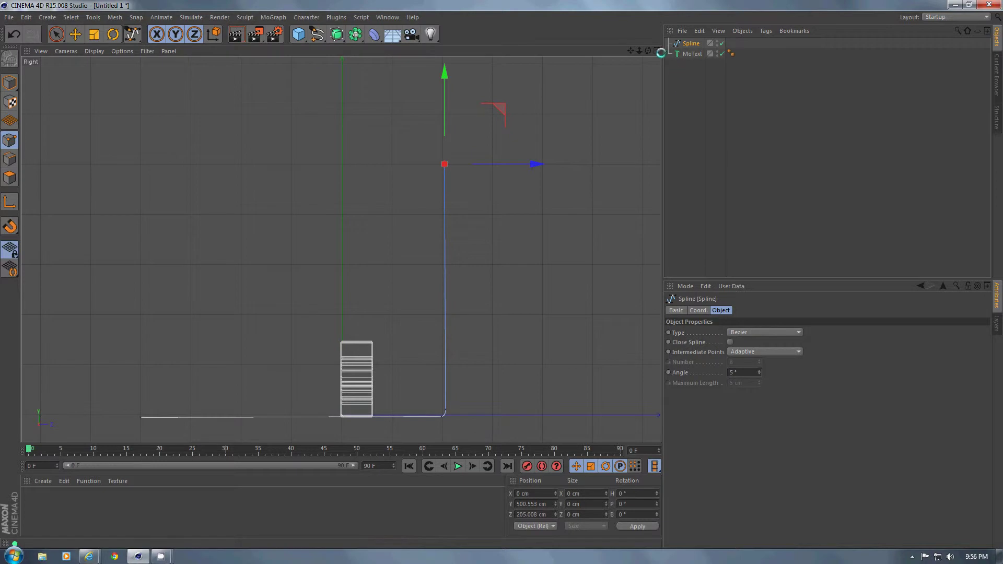
- Extrude the spline into a backdrop with 20000 cm X and 0 cm Z movement, and shift it along X behind the whole text
left_click(654, 50)
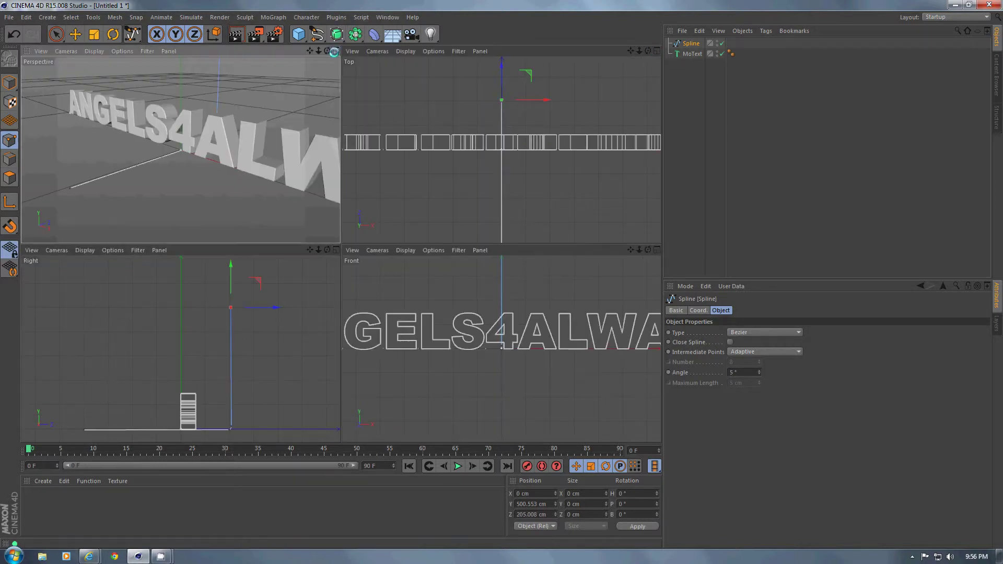
middle_click(325, 64)
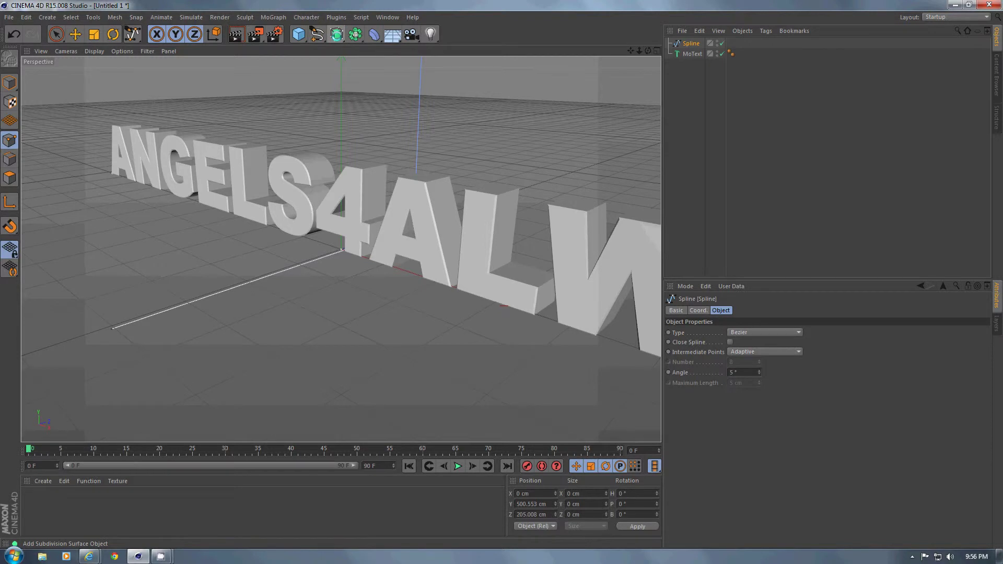
left_click_drag(336, 35, 462, 50)
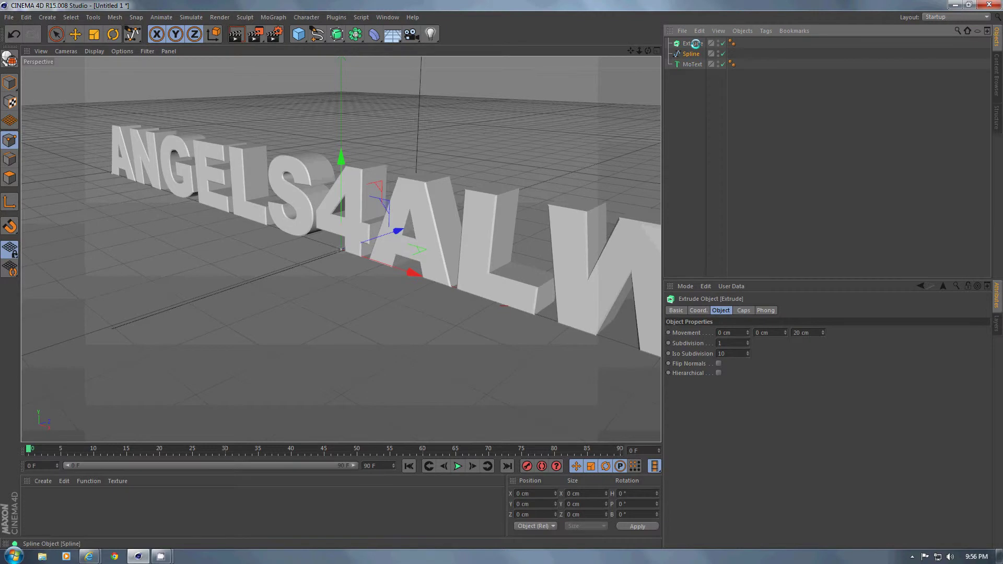
left_click_drag(695, 44, 695, 44)
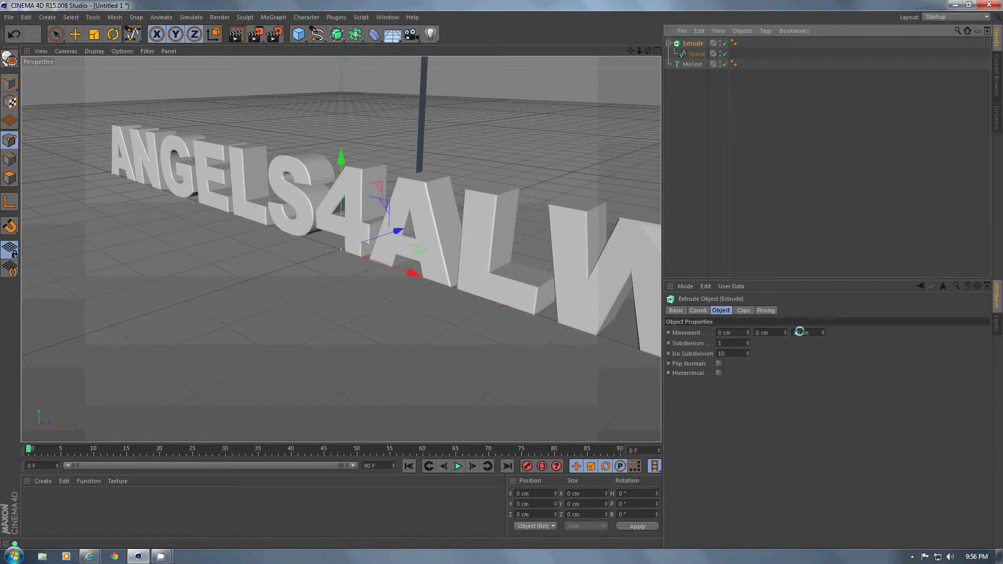
double_click(794, 333)
key("Return")
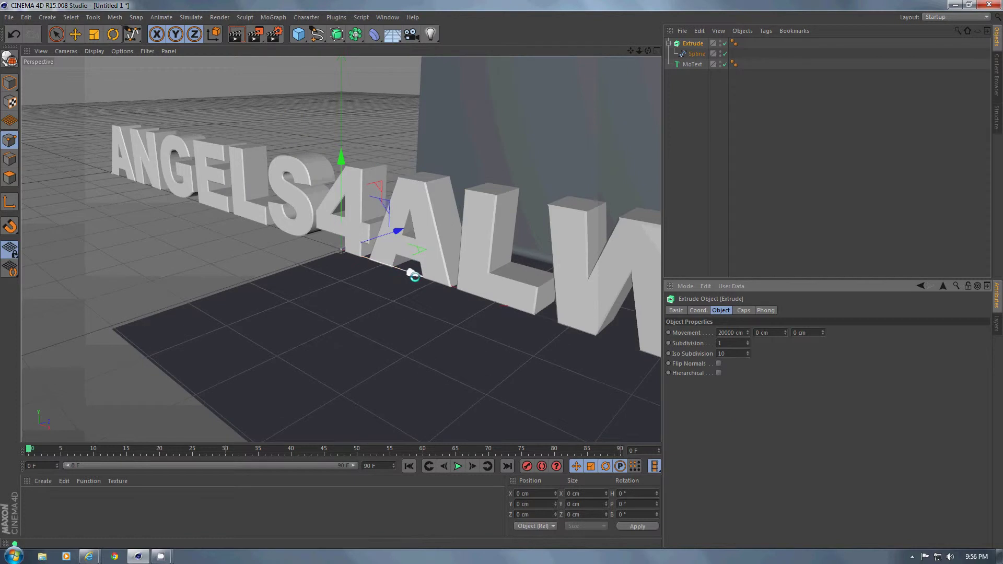
left_click_drag(412, 275, 500, 274)
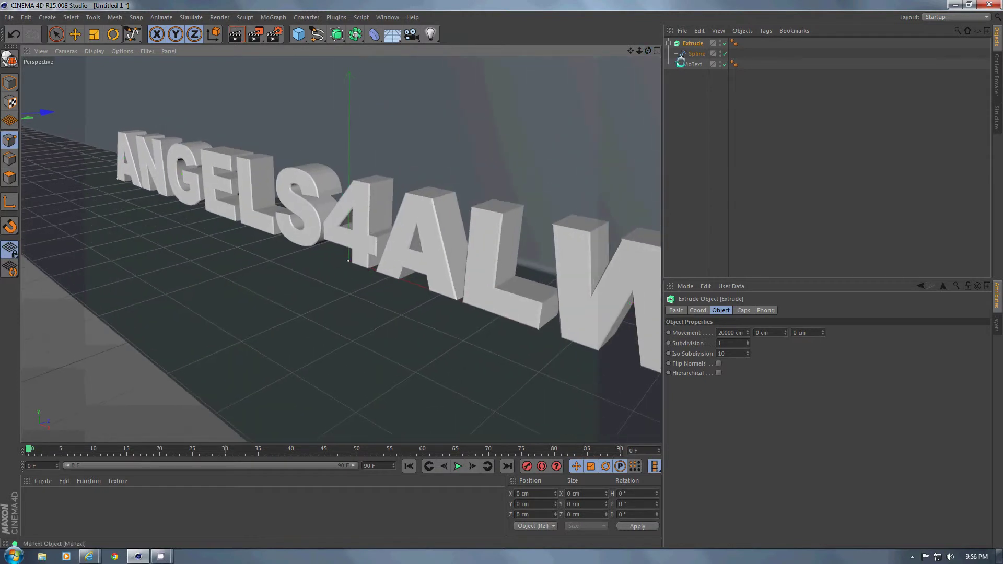
- Frame the full ANGELS4ALWAYS text from the front in the Perspective view
left_click_drag(631, 56, 644, 51)
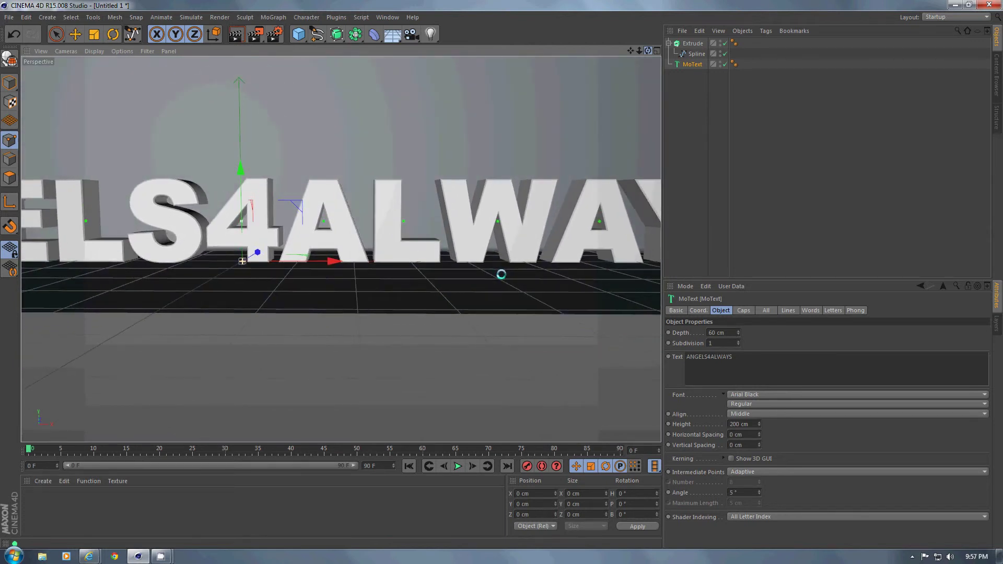
left_click_drag(632, 51, 659, 51)
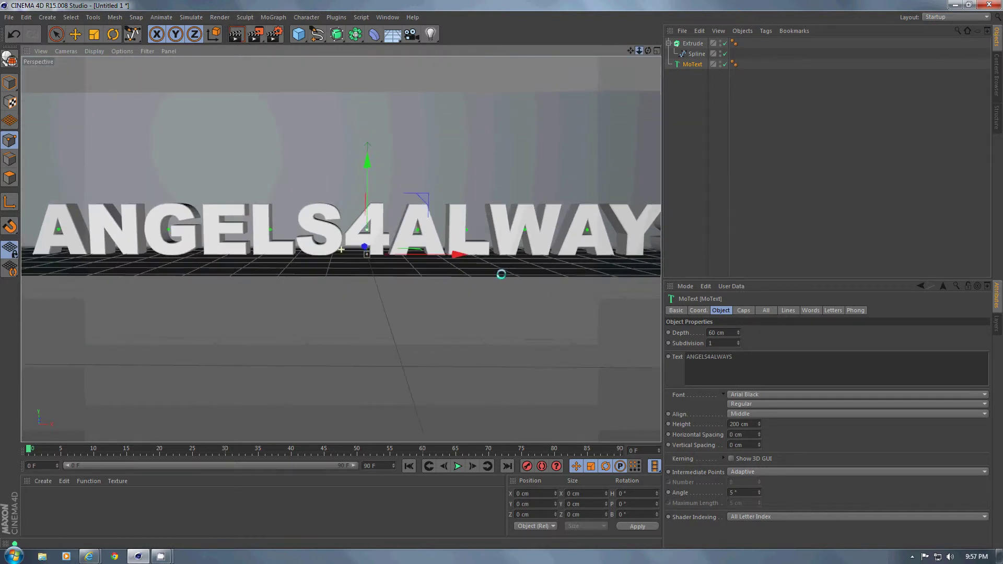
left_click_drag(621, 50, 641, 50)
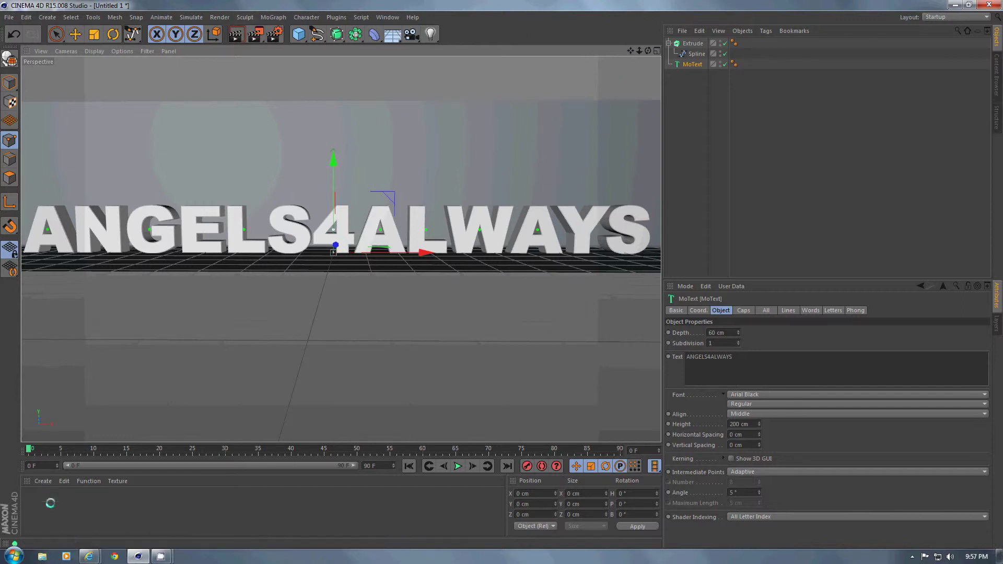
- In the Right view, raise the backdrop spline's upper end point to about 1792 cm in Y
mouse_move(161, 556)
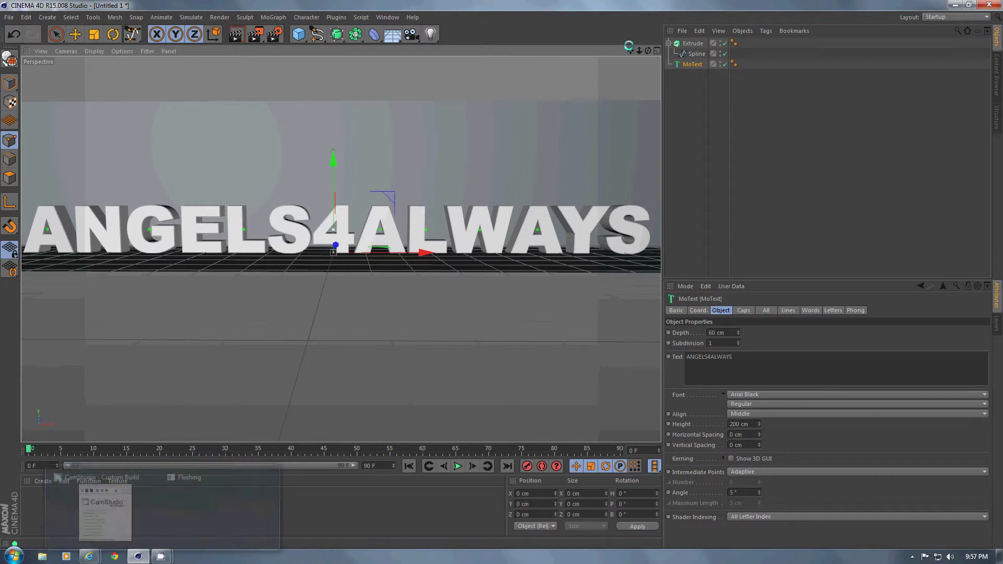
middle_click(301, 51)
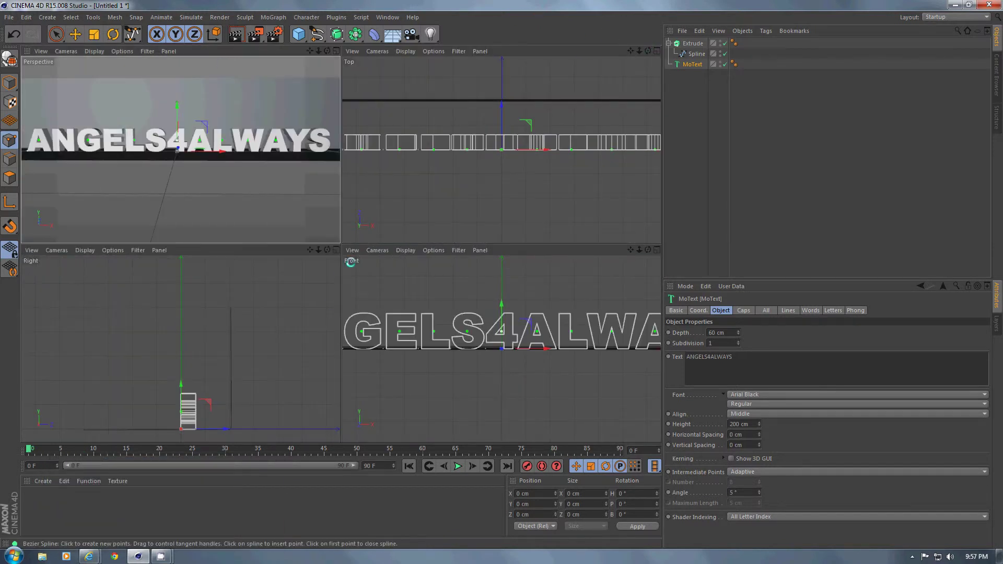
middle_click(335, 250)
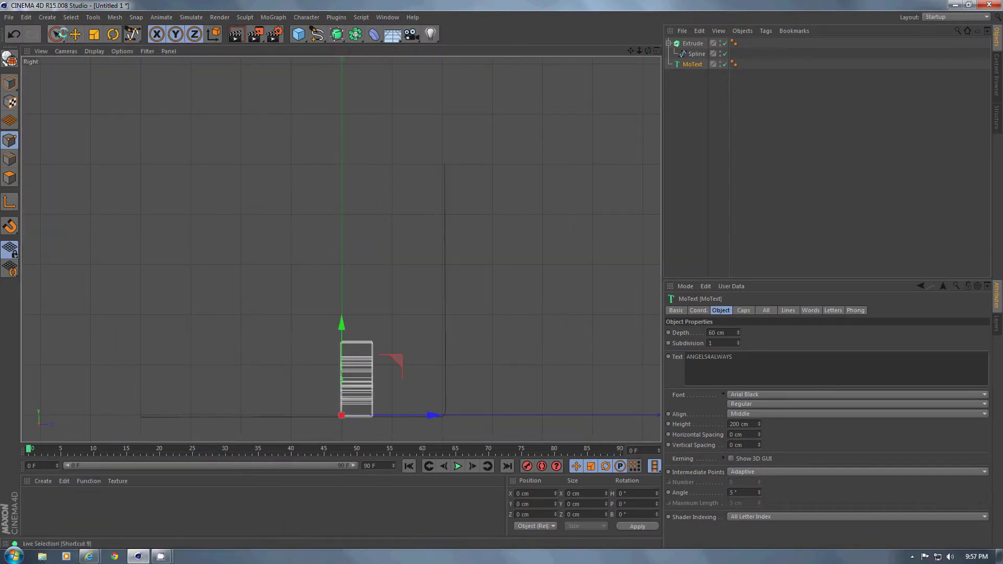
left_click(75, 34)
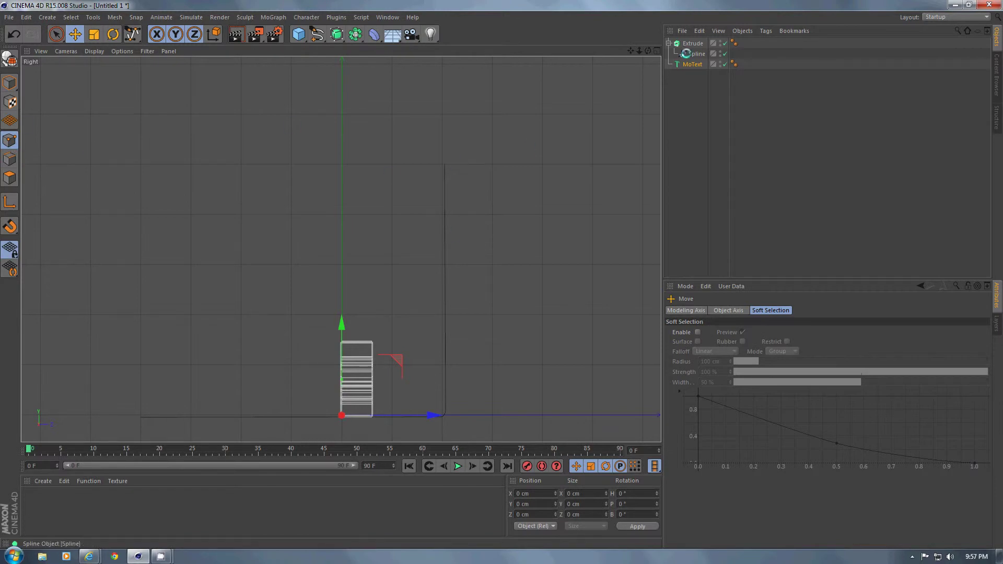
left_click(444, 164)
left_click_drag(434, 162, 298, 176)
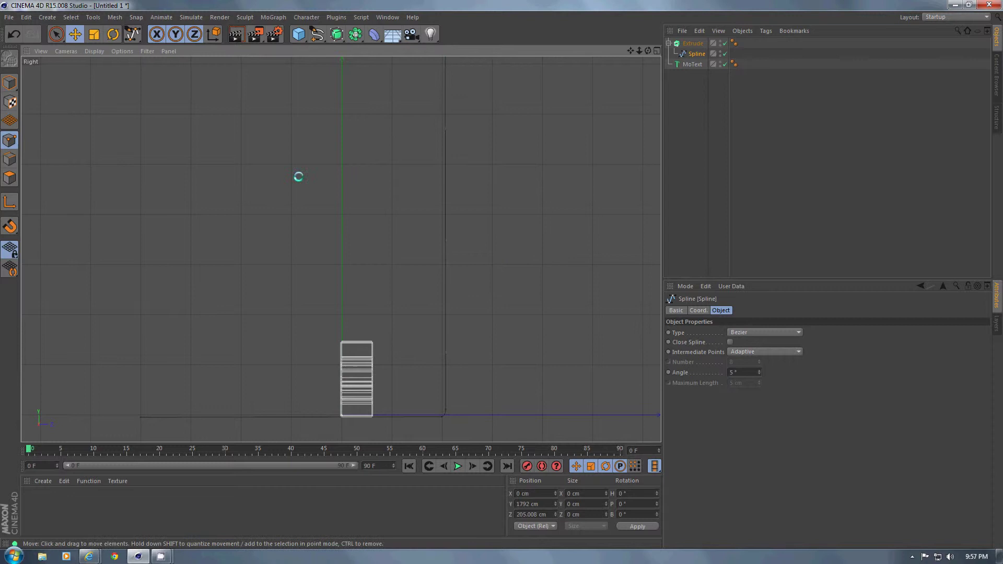
- Pull the spline's floor end point forward to about -7268 cm in Z and return to the full Perspective view
left_click(142, 418)
left_click_drag(224, 416, 38, 416)
mouse_move(501, 274)
left_mouse_down()
mouse_move(476, 273)
mouse_move(510, 273)
mouse_move(438, 271)
mouse_move(501, 275)
left_mouse_up()
left_click(657, 51)
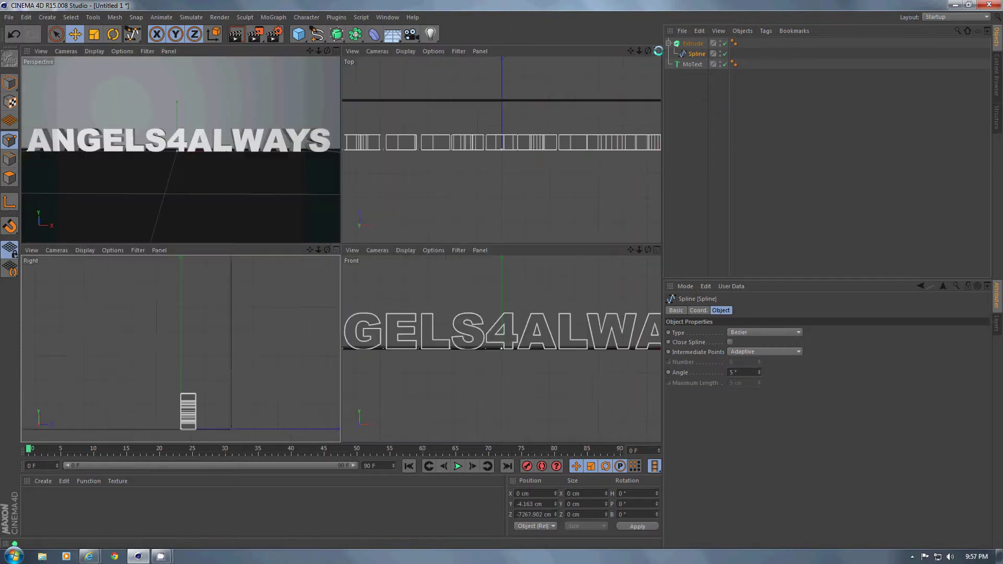
left_click(336, 51)
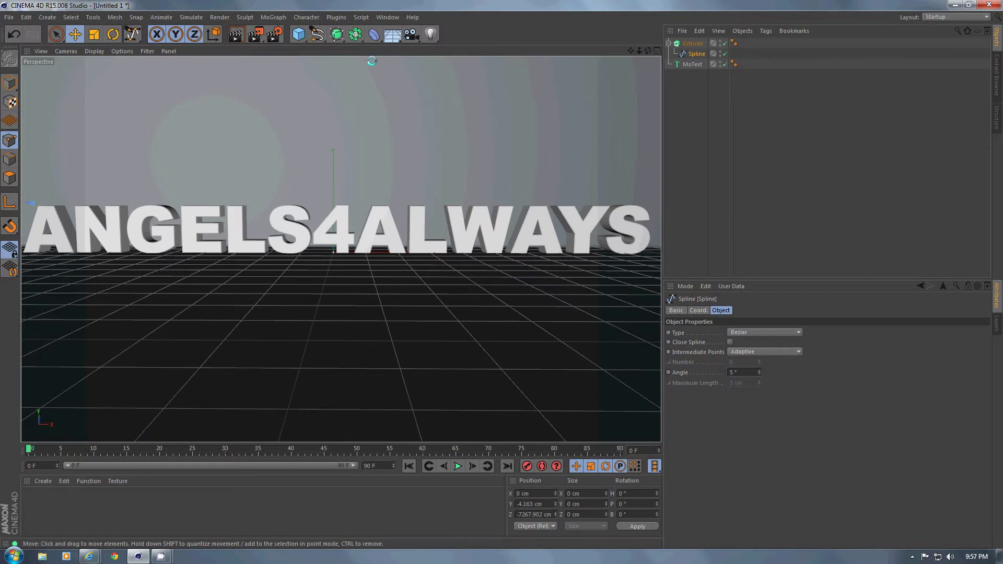
- Add an Omni light raised in front of the text, set its shadow to Shadow Maps (Soft), and render the view
left_click(430, 34)
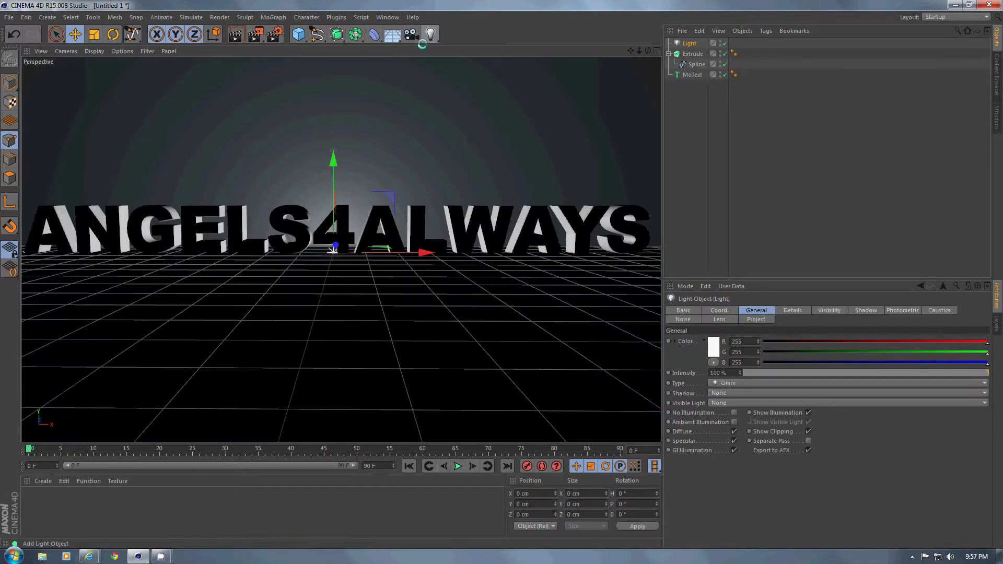
left_click_drag(333, 250, 328, 215)
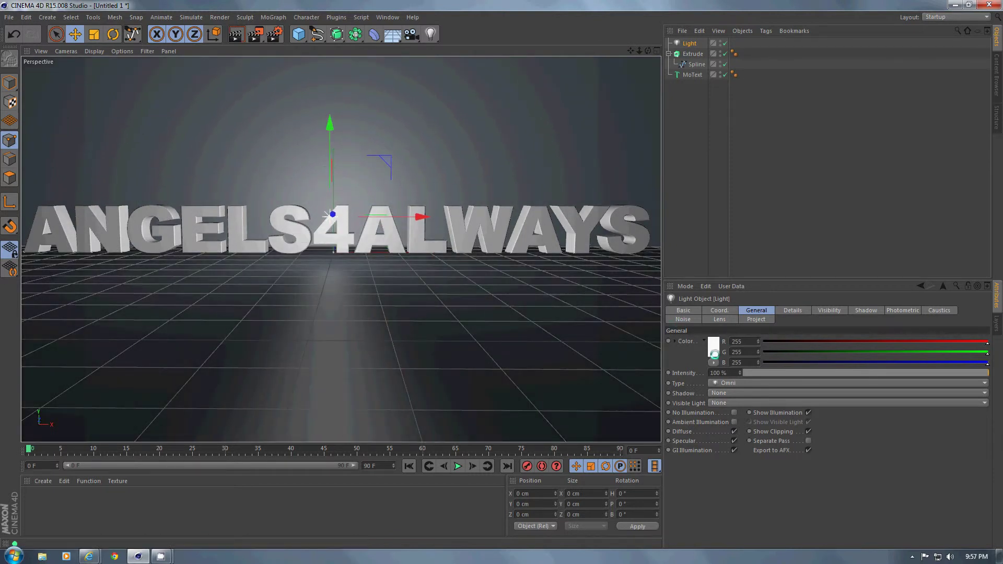
left_click(723, 392)
left_click(741, 406)
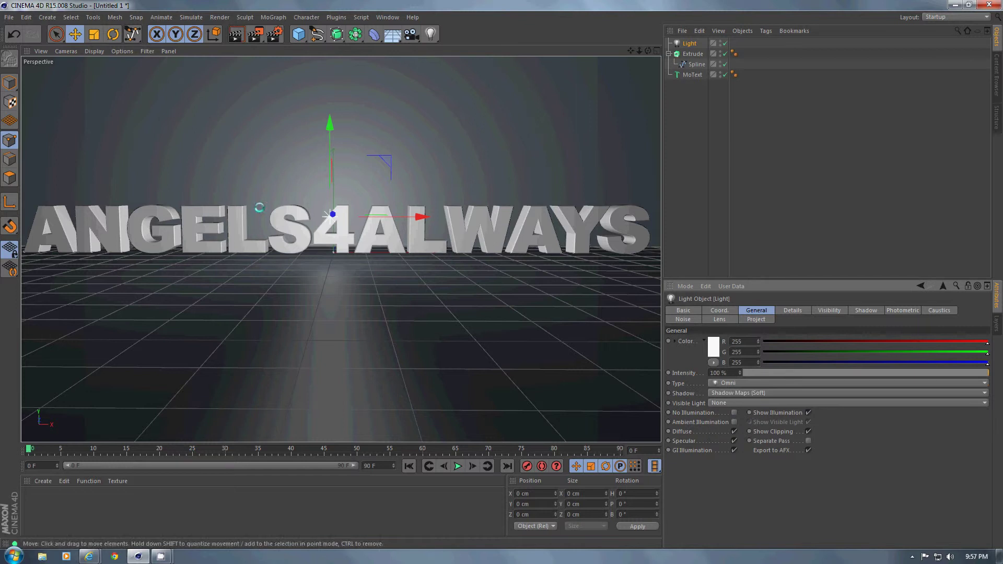
left_click(219, 17)
left_click(235, 31)
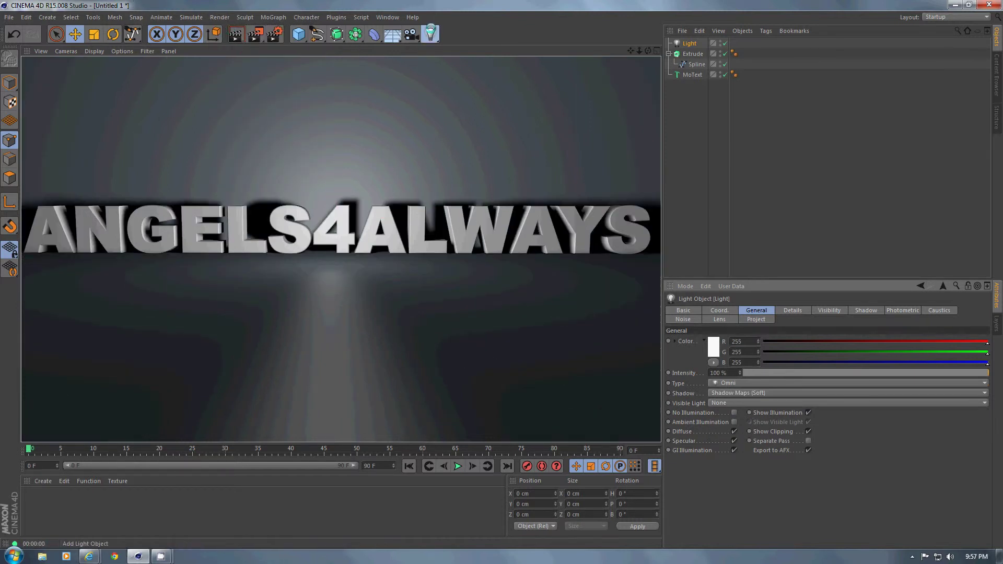
- Add a second Omni light without shadows, move it far forward and above the text, and render the view
left_click(430, 34)
left_click_drag(332, 249, 501, 276)
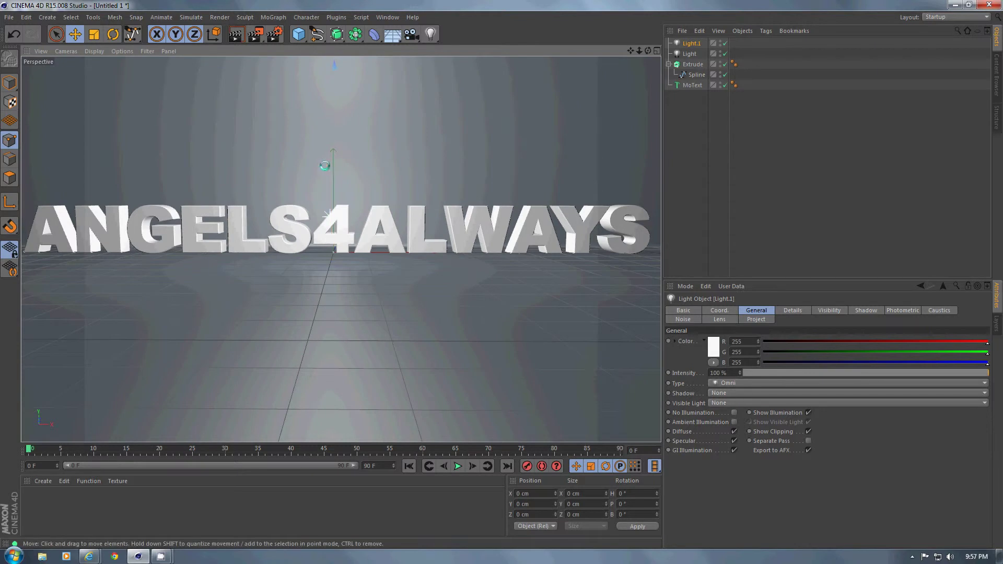
left_click(220, 17)
left_click(238, 32)
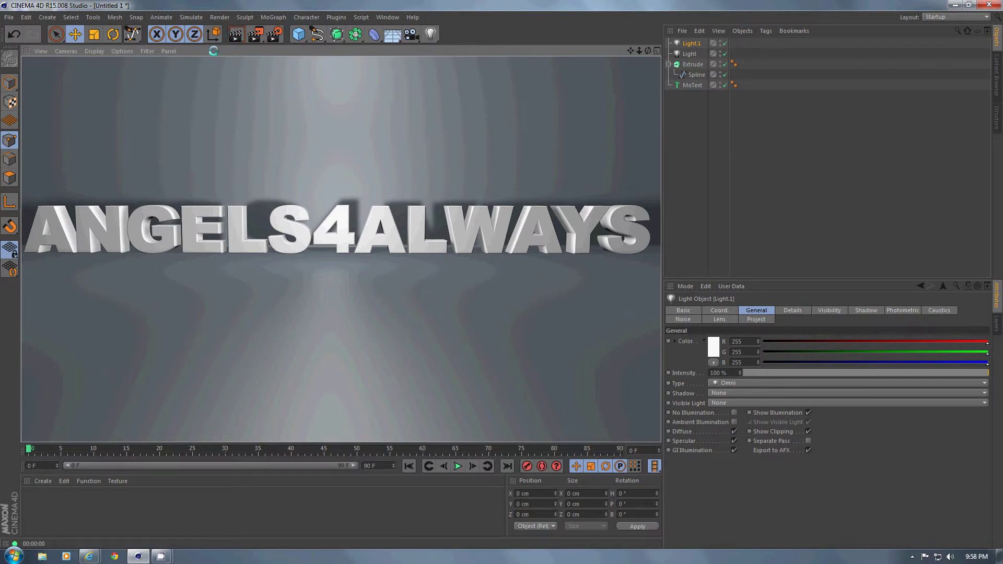
- Create a material with a Gradient shader of type 2D - Circular as its Color texture
double_click(50, 505)
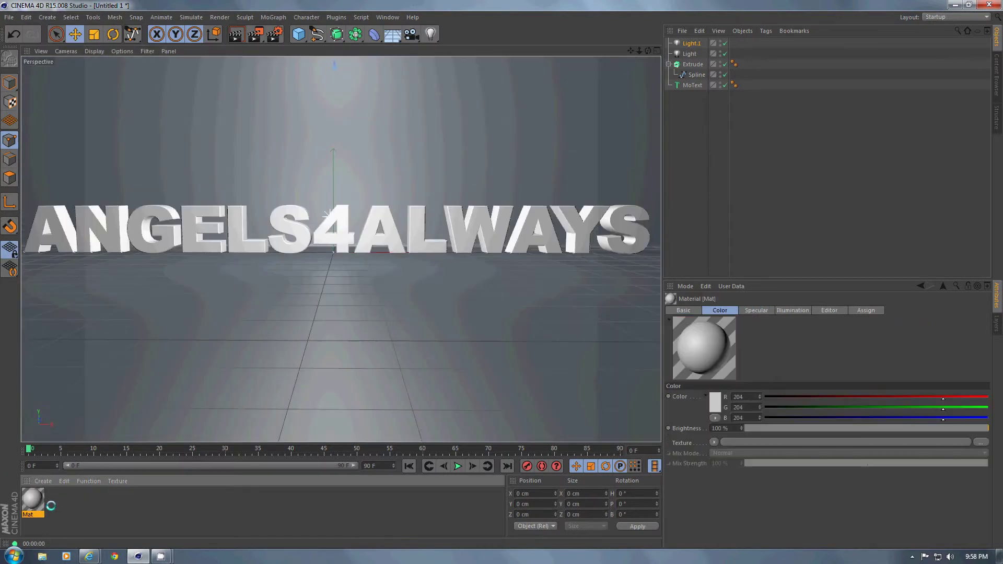
double_click(33, 501)
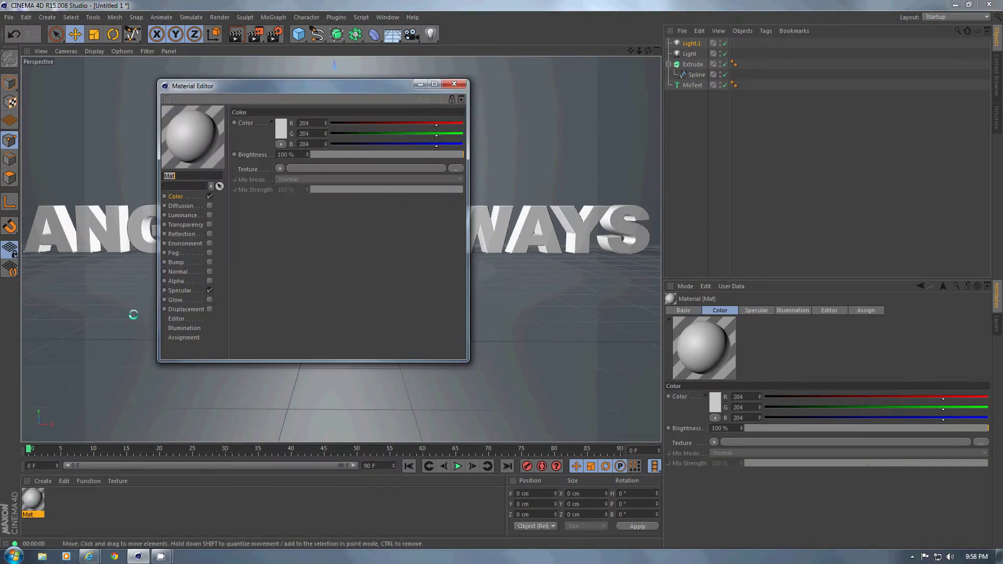
left_click(276, 168)
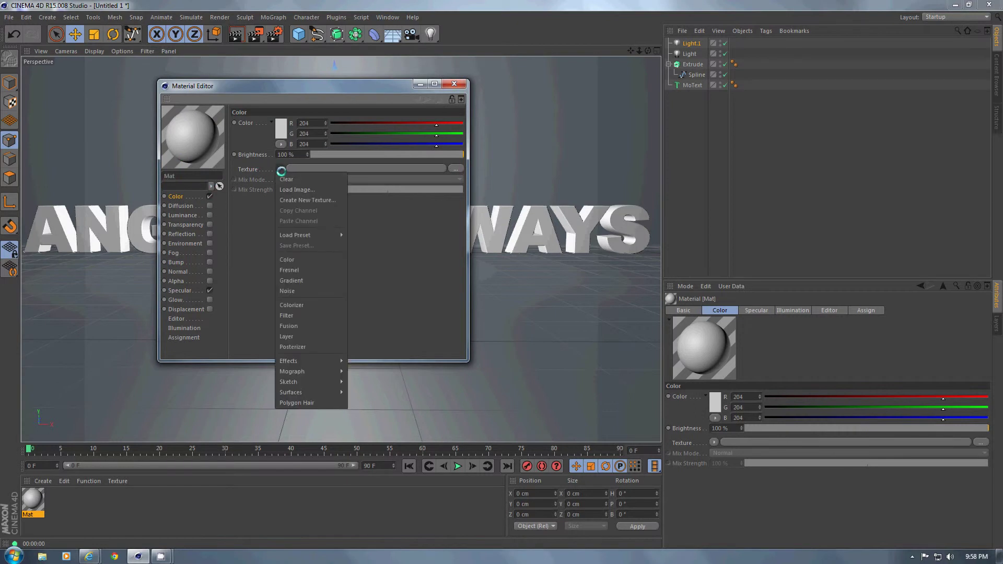
left_click(288, 279)
left_click(283, 185)
left_click(287, 211)
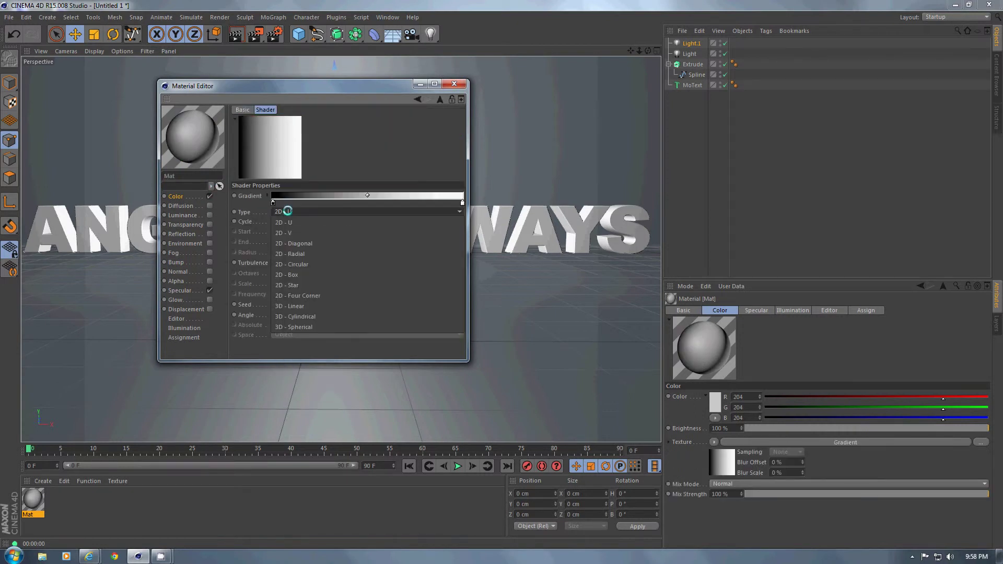
left_click(301, 264)
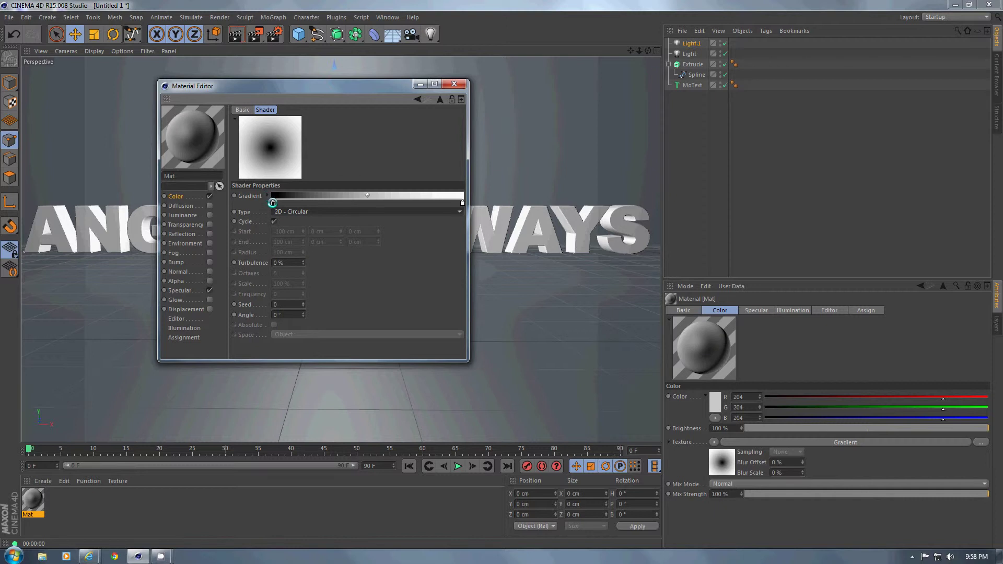
- Set the gradient's start color to pale cream (RGB 252, 228, 181) and its end color to orange (RGB 247, 167, 75)
double_click(273, 201)
left_click_drag(260, 164, 233, 170)
left_click(255, 252)
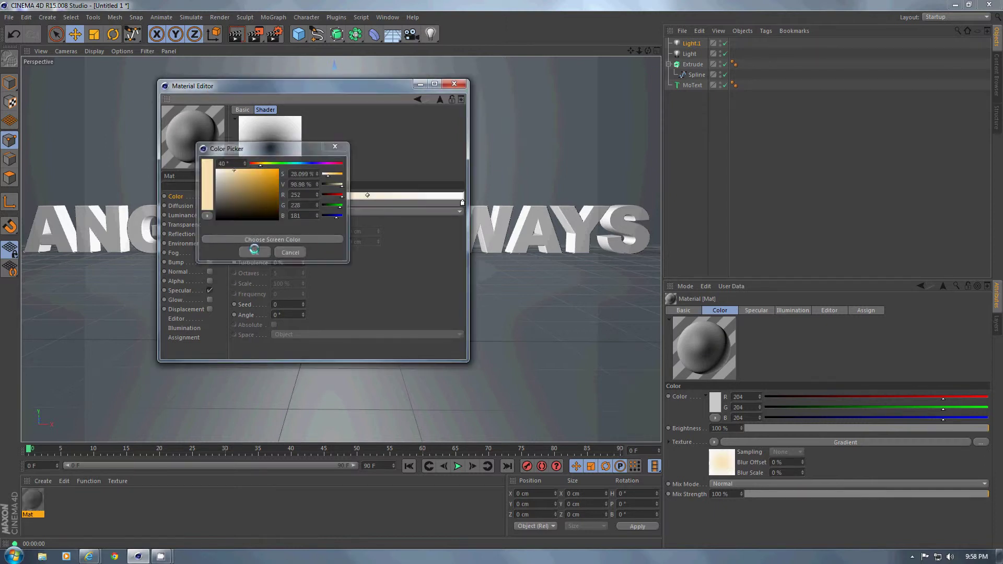
double_click(462, 202)
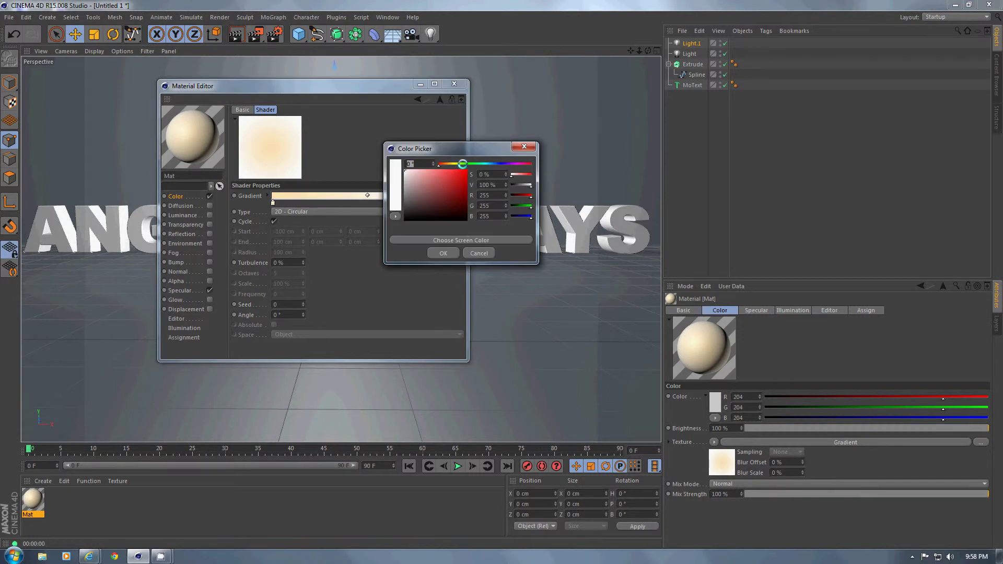
left_click_drag(439, 165, 448, 171)
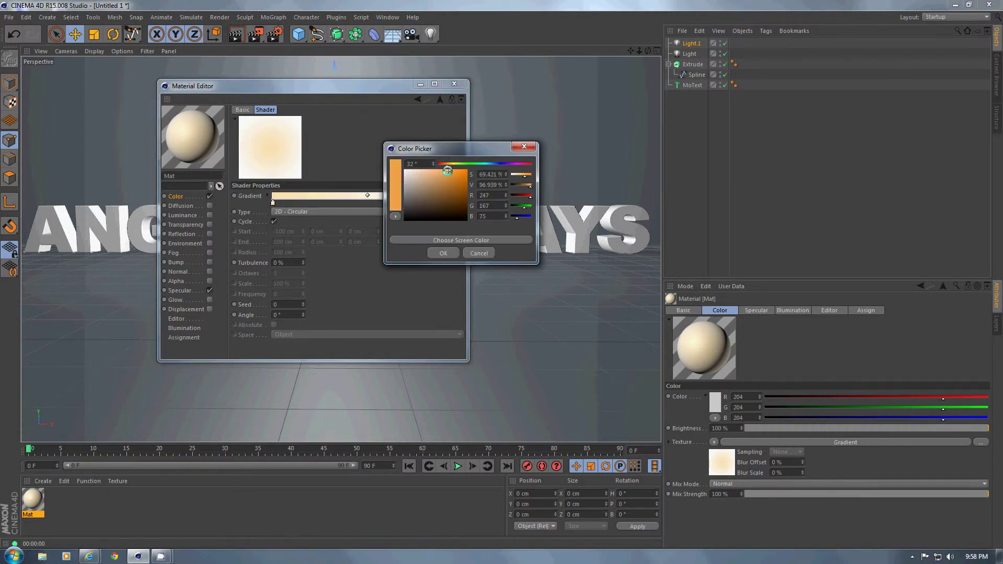
left_click(442, 253)
- Apply the gradient material to the Extrude backdrop with Frontal projection and Seamless enabled, and render the view
left_click(454, 84)
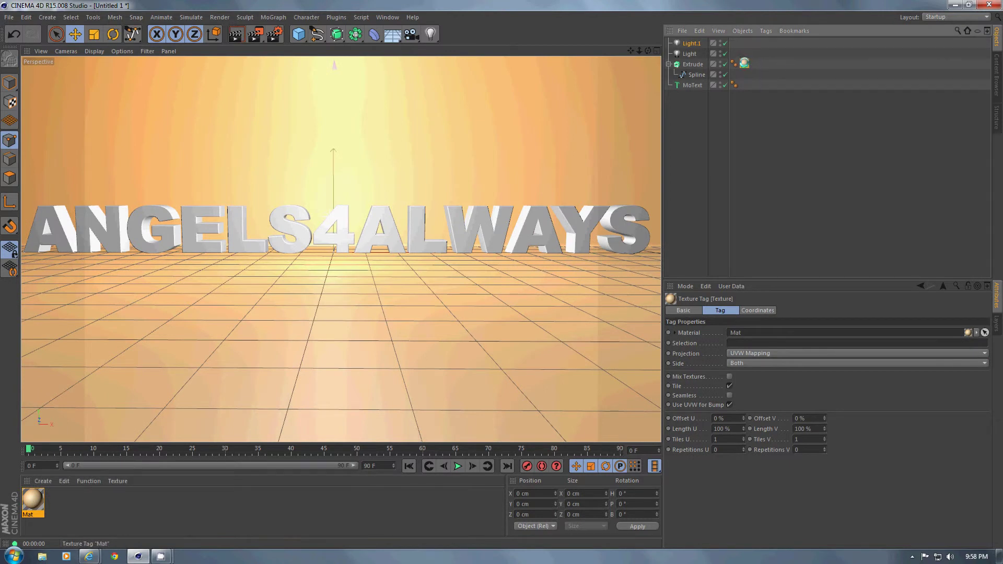
left_click(743, 354)
left_click(750, 405)
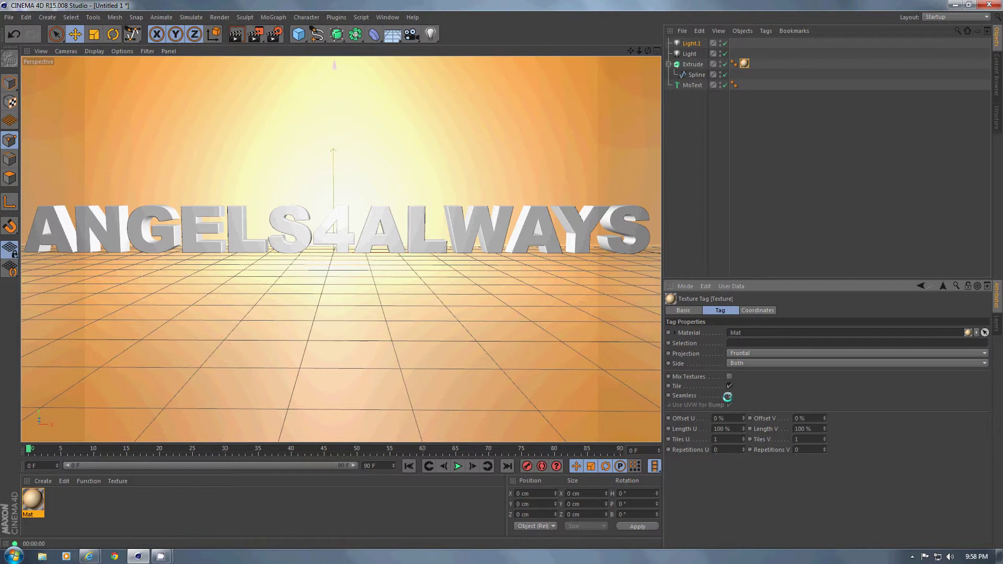
left_click(220, 17)
left_click(235, 34)
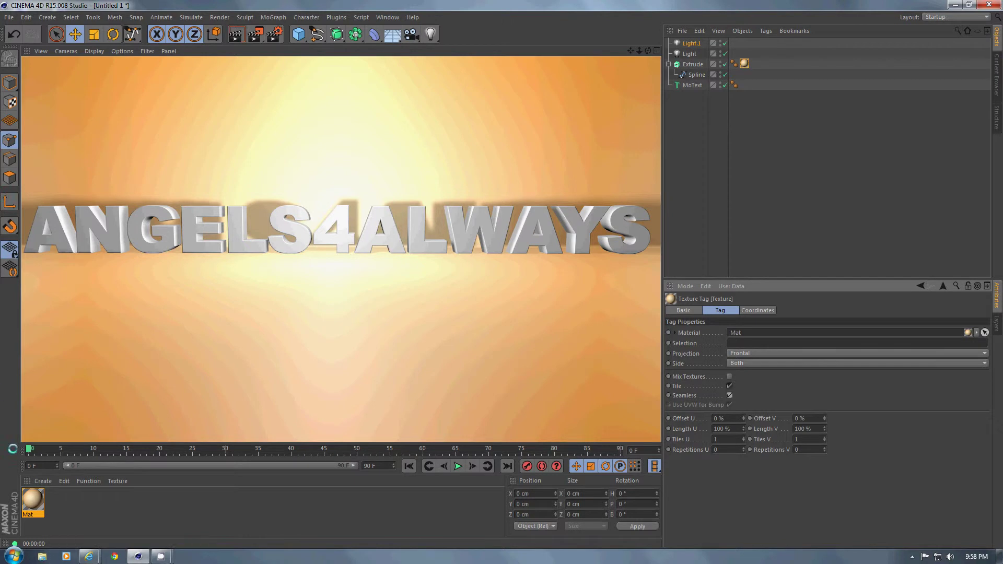
- Create a second material and load the metal_texture_7_by_wojtar_stock image as its Color texture
left_click(68, 503)
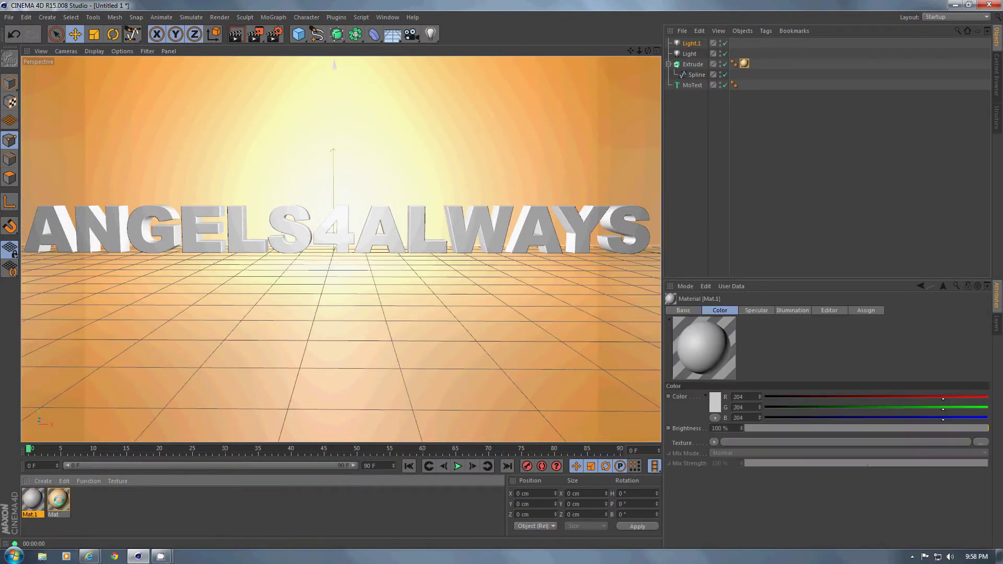
double_click(32, 499)
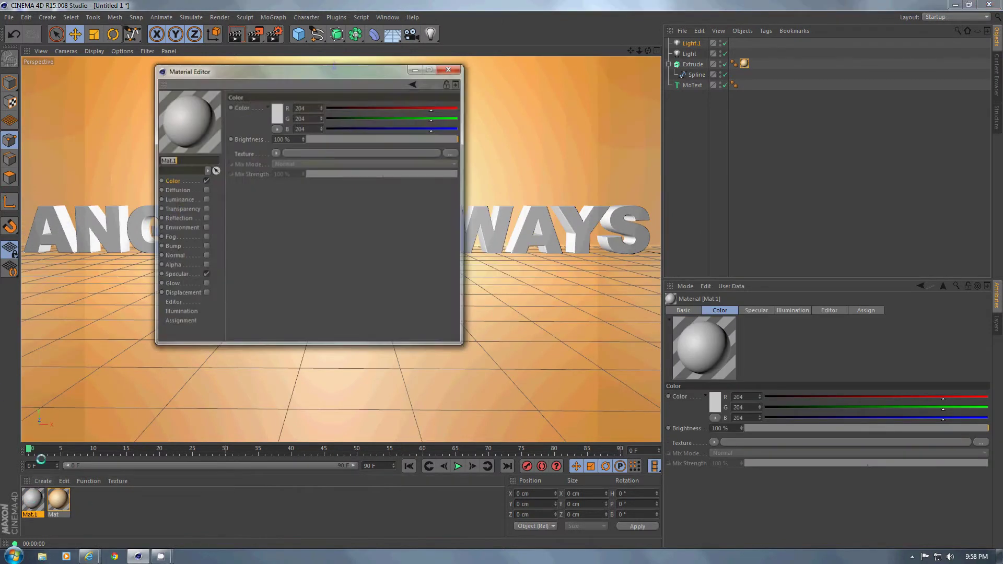
left_click(275, 152)
left_click(287, 166)
left_click(274, 153)
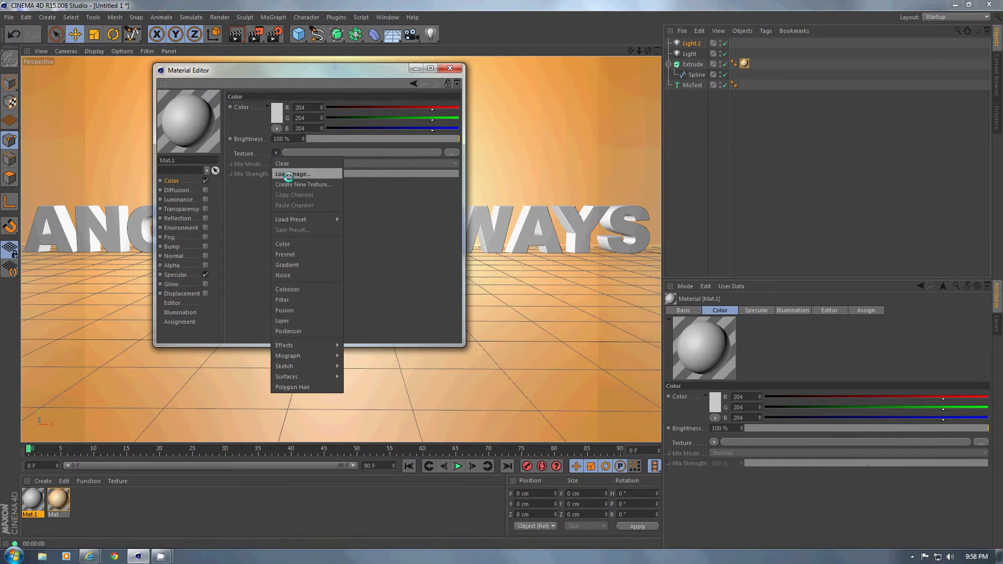
left_click(289, 175)
left_click(392, 159)
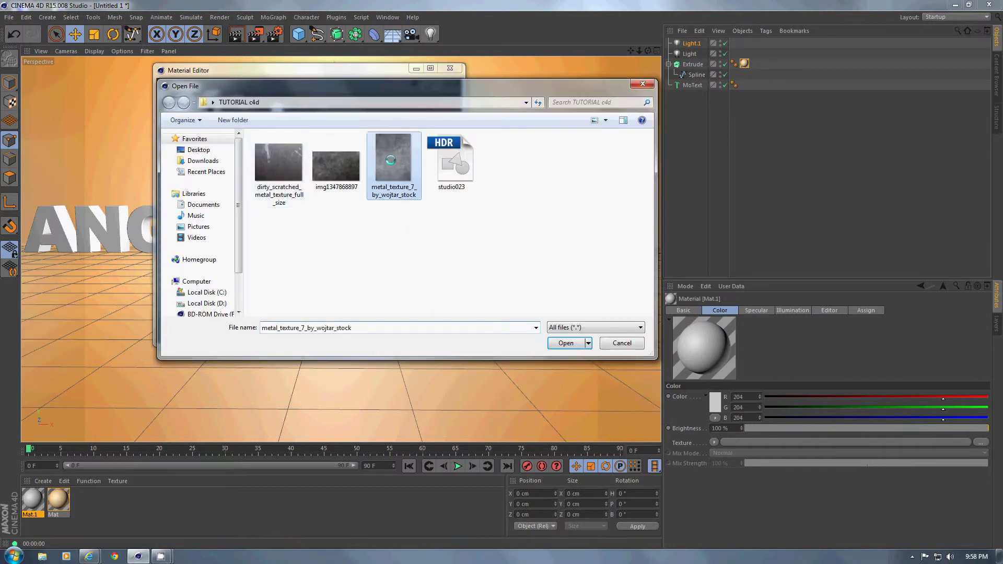
left_click(564, 342)
left_click(517, 316)
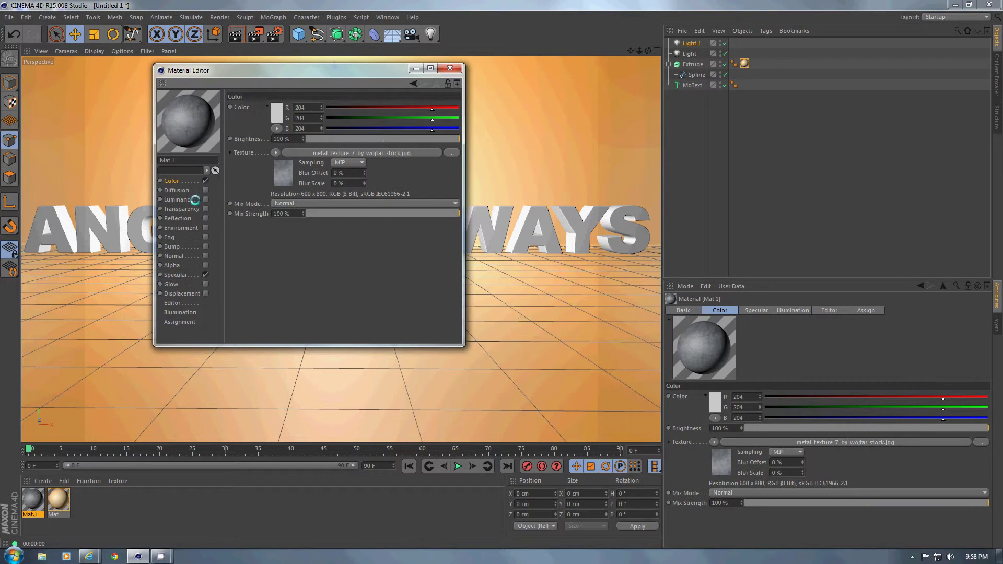
- Enable Reflection on the metal material at 70% brightness and load metal_texture_7_by_wojtar_stock as its reflection texture
left_click(178, 218)
left_click(205, 217)
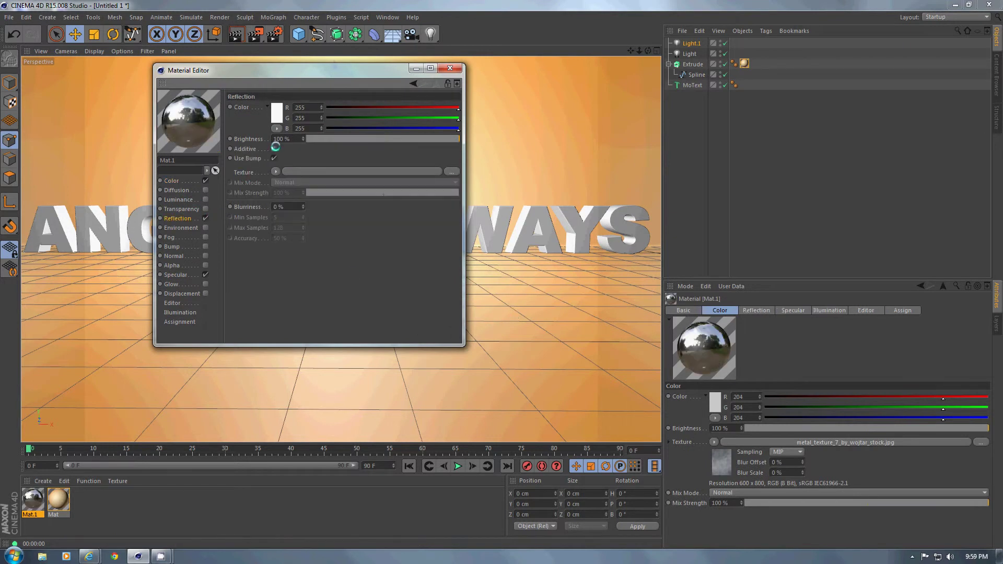
left_click(427, 138)
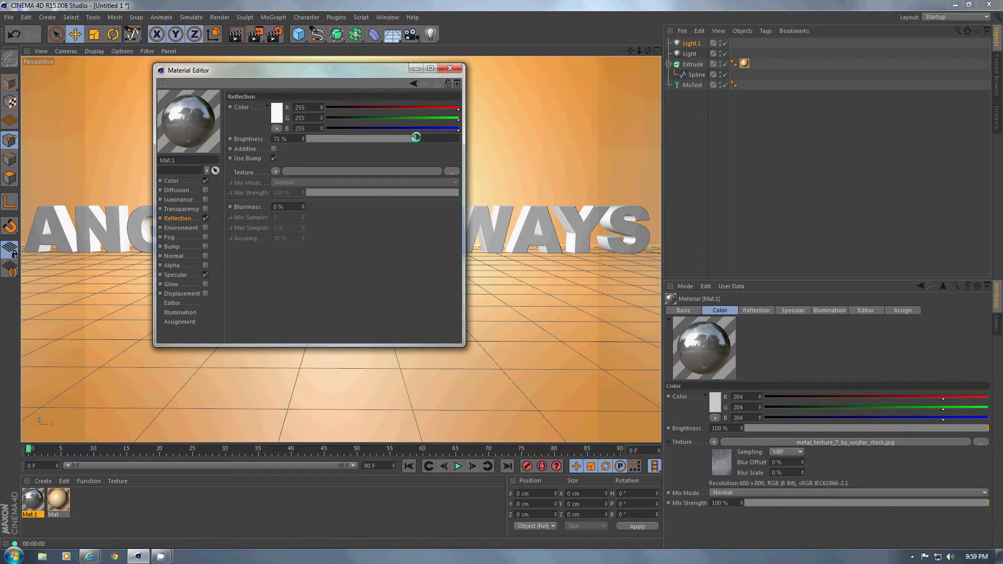
left_click(275, 171)
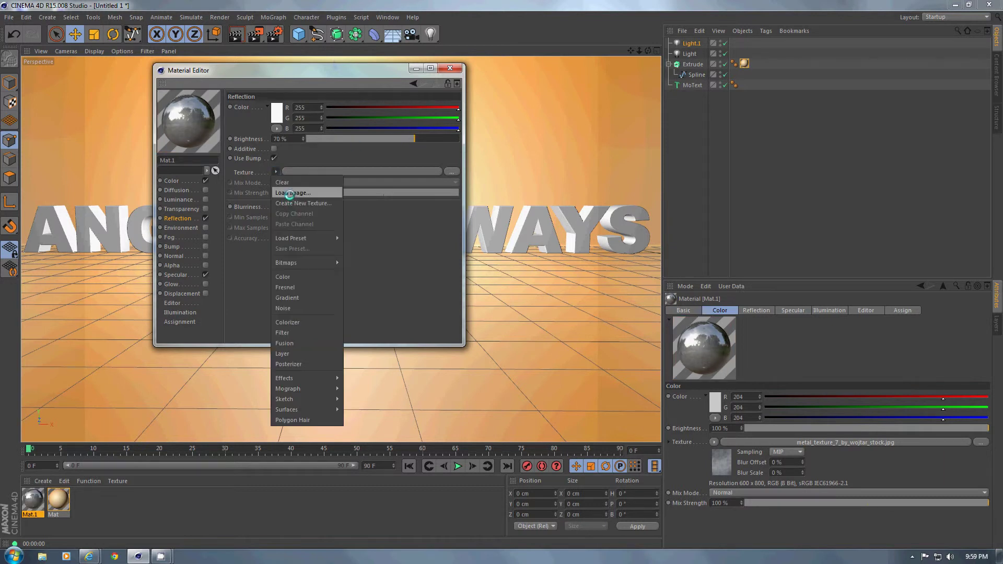
left_click(291, 196)
left_click(392, 163)
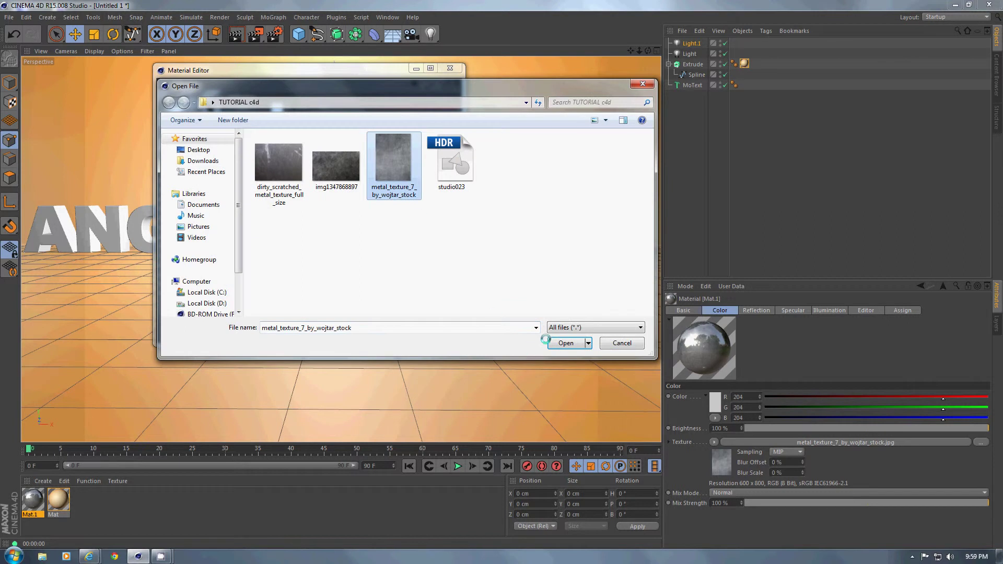
left_click(563, 342)
left_click(520, 315)
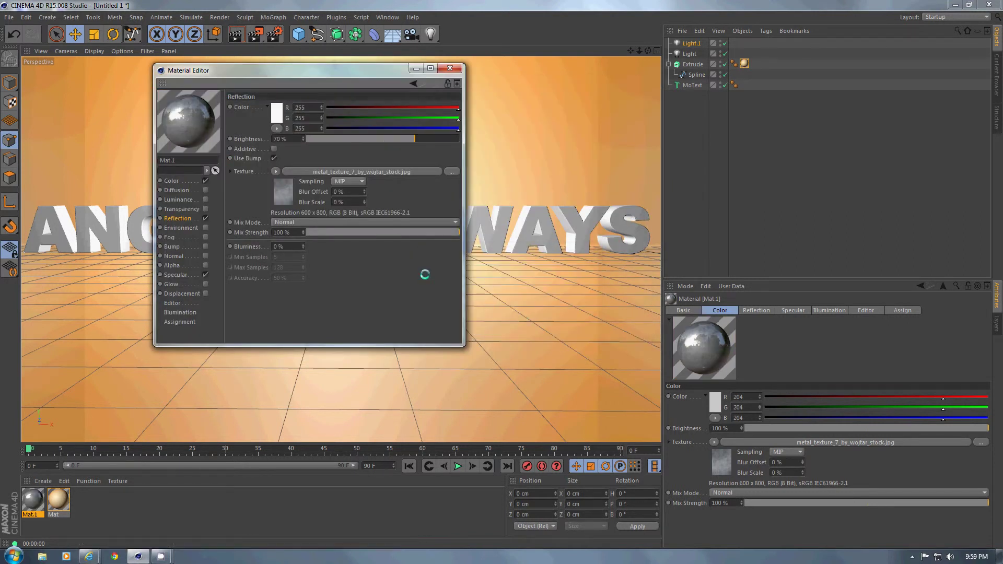
- Enable Bump on the metal material and load metal_texture_7_by_wojtar_stock as its bump texture
left_click(174, 246)
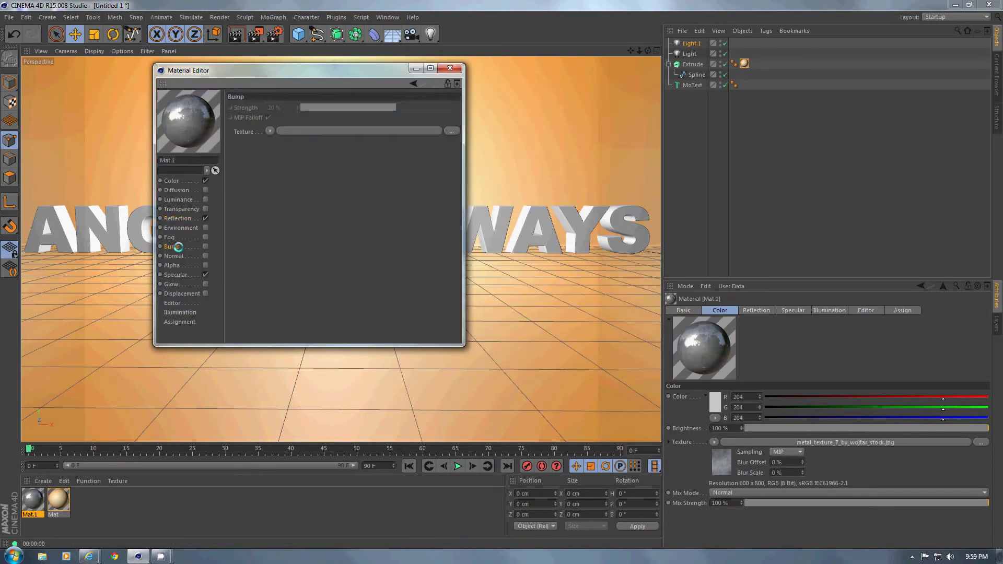
left_click(206, 246)
left_click(269, 130)
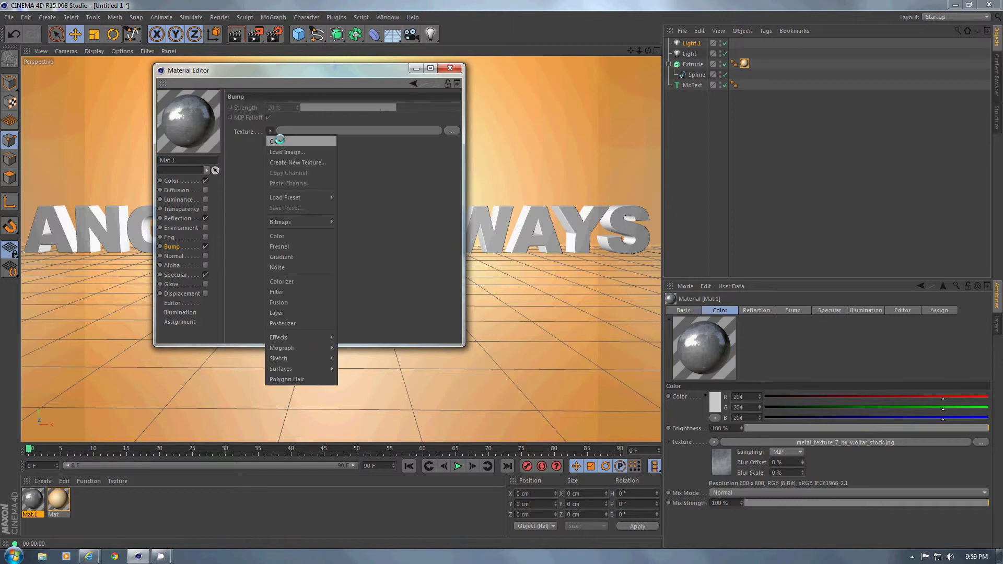
mouse_move(293, 224)
left_click(287, 152)
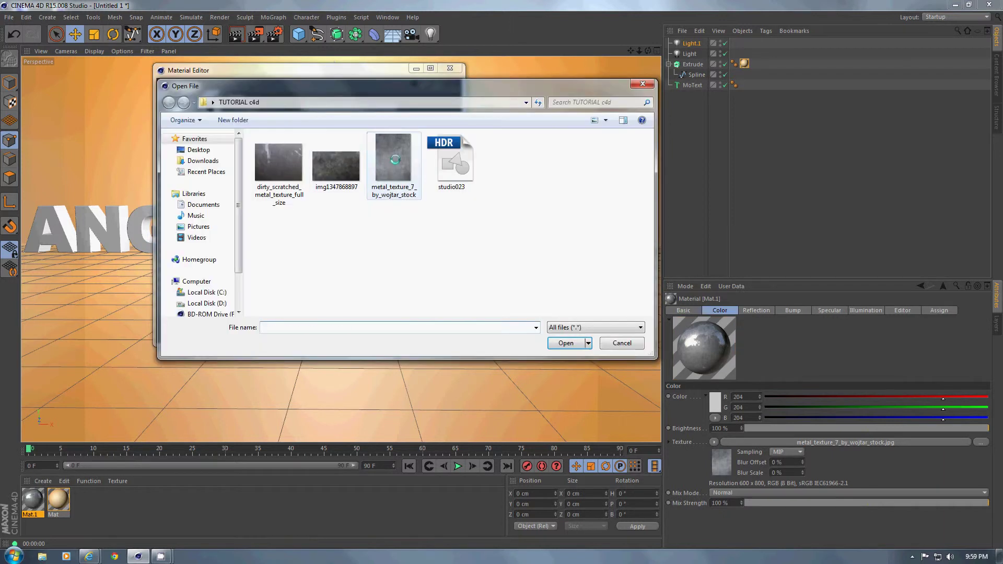
left_click(393, 163)
left_click(554, 339)
left_click(509, 315)
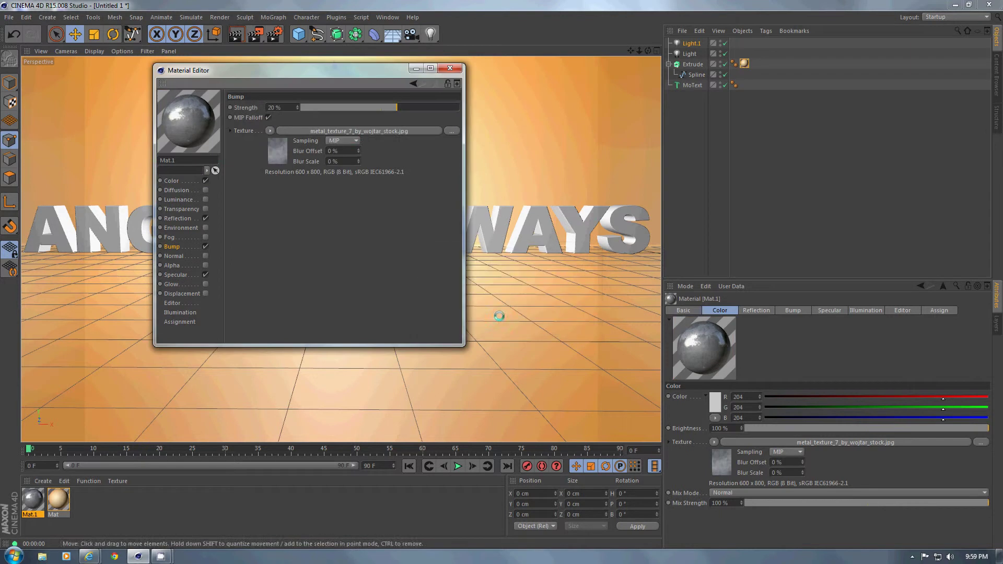
- Set the metal material's bump strength to 65% and close its editor
left_click_drag(409, 114, 425, 108)
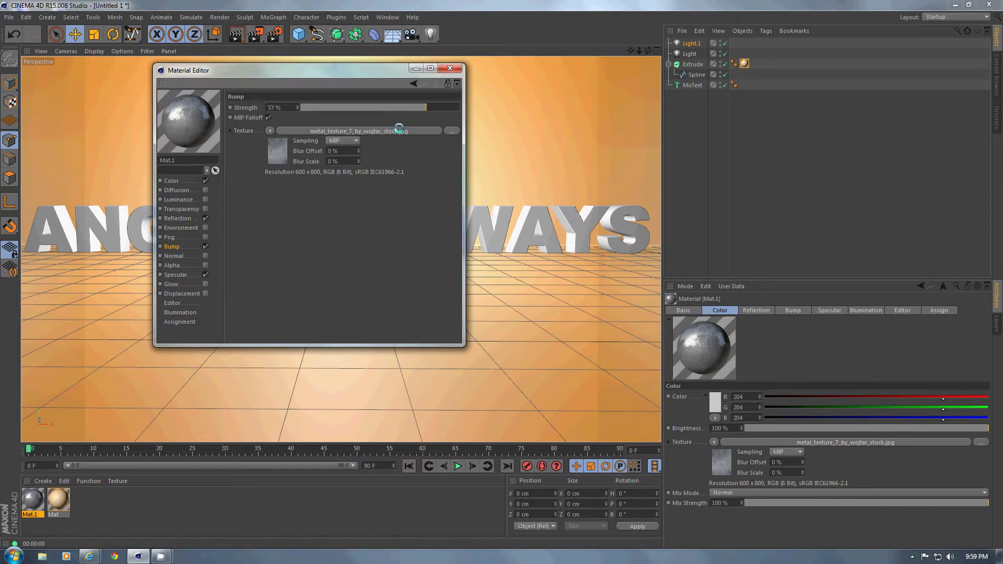
left_click_drag(432, 111, 429, 109)
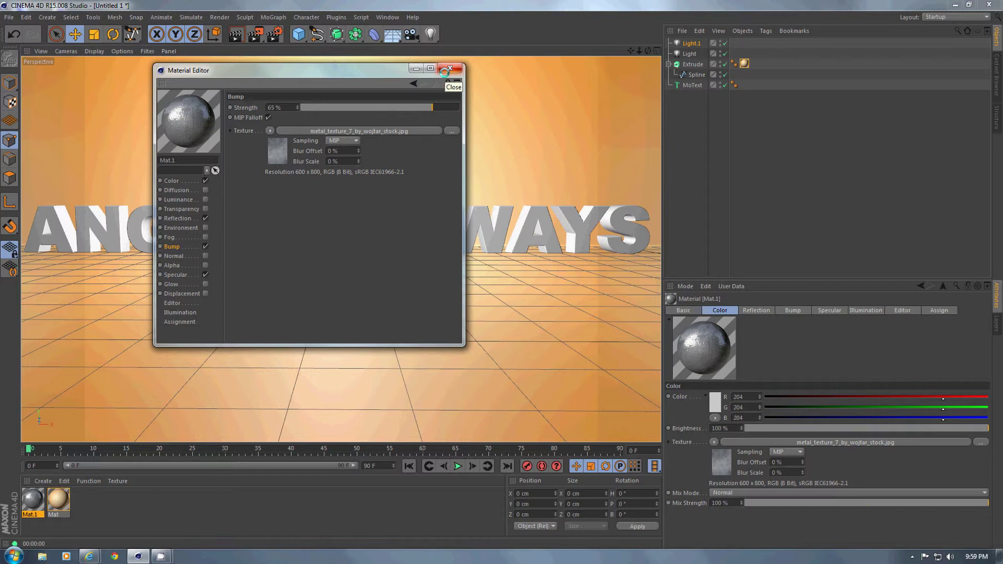
left_click(448, 69)
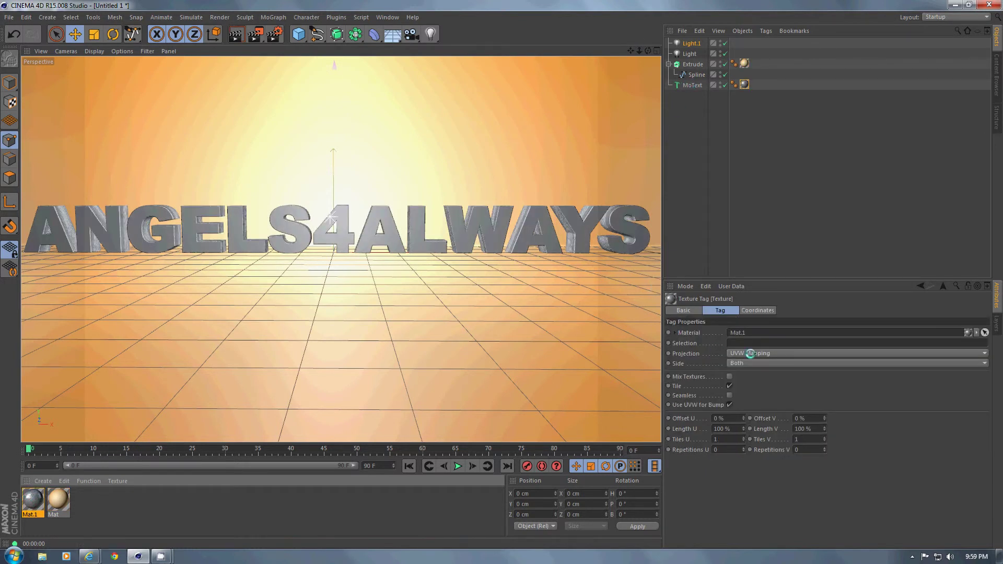
- Apply the metal material to the MoText object with Cubic projection and Seamless enabled
left_click(750, 353)
key("Escape")
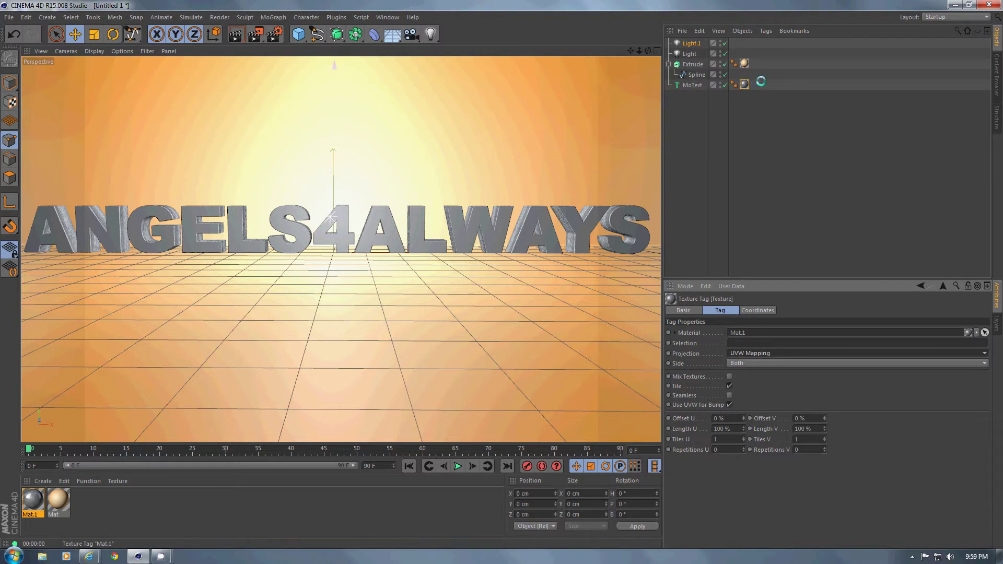
left_click(735, 353)
left_click(737, 393)
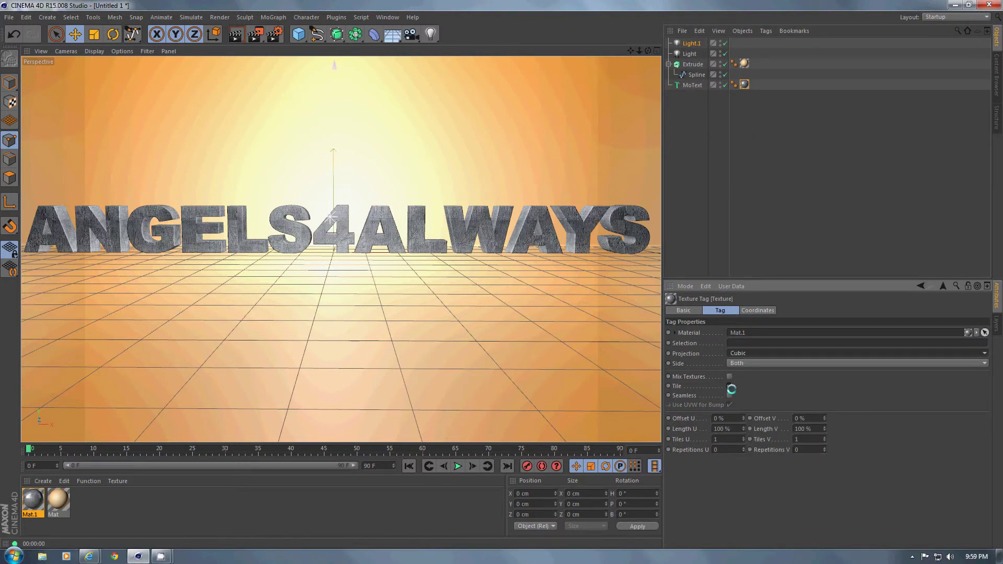
left_click(729, 386)
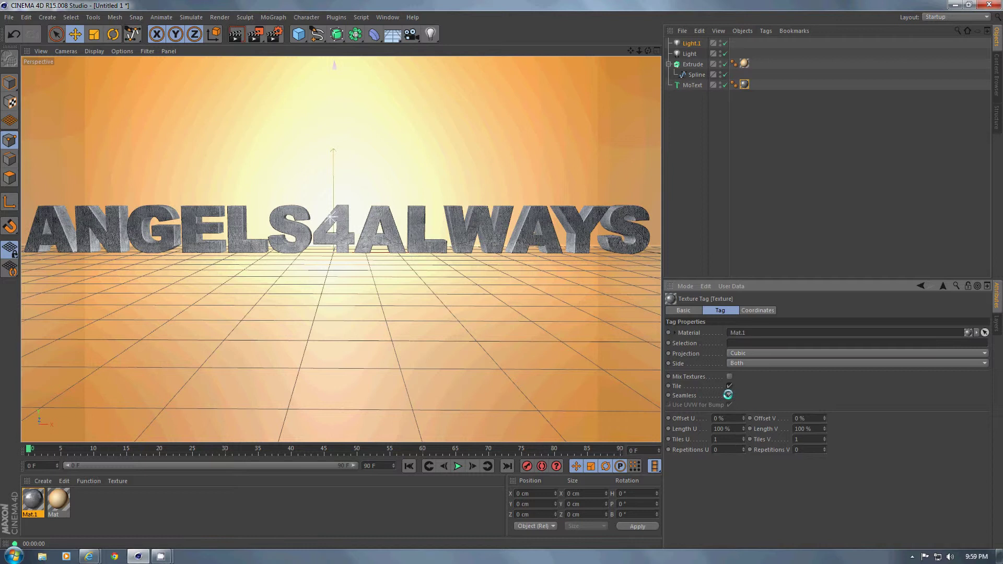
- Set the text's texture tiling to 3 in both U and V, and render the view
left_click(723, 439)
type("3")
left_click(799, 439)
type("3")
key("Return")
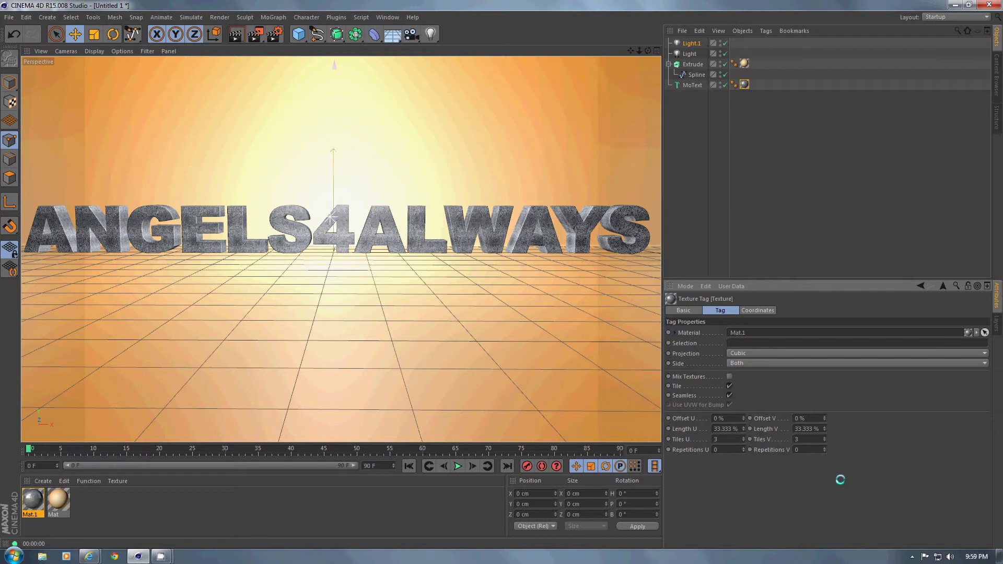
left_click(220, 19)
left_click(230, 33)
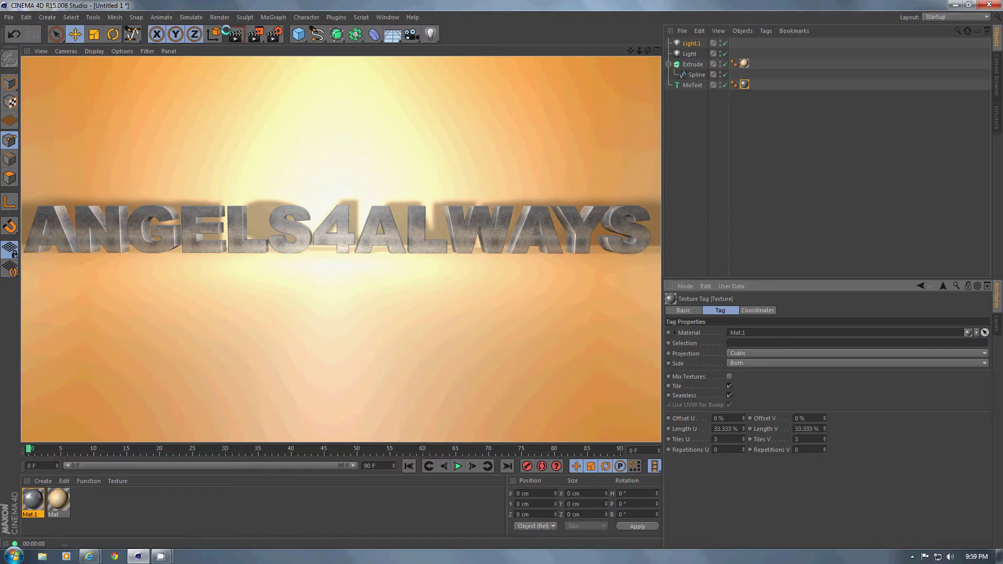
- Add the Ambient Occlusion and Global Illumination effects in the render settings
left_click(219, 18)
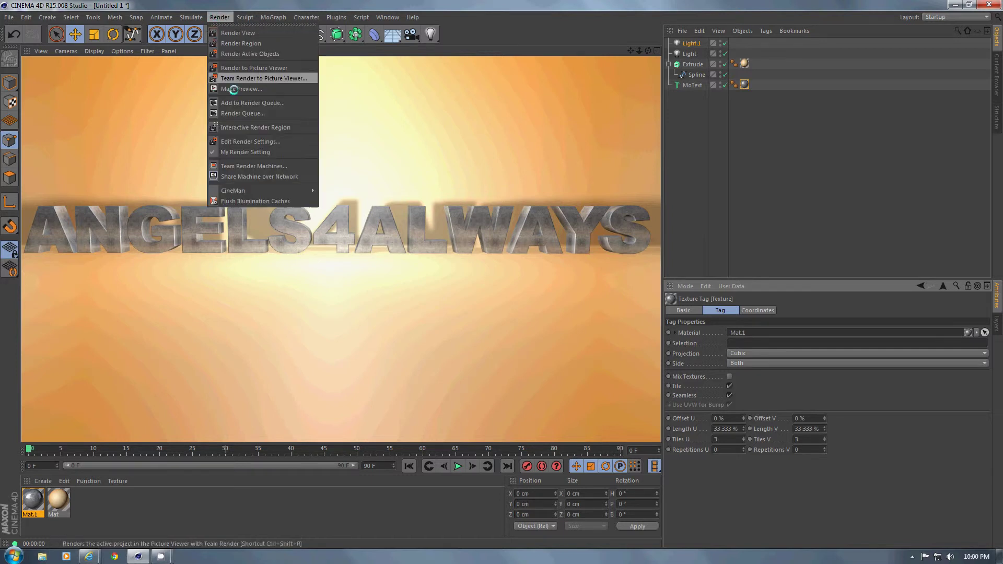
left_click(232, 135)
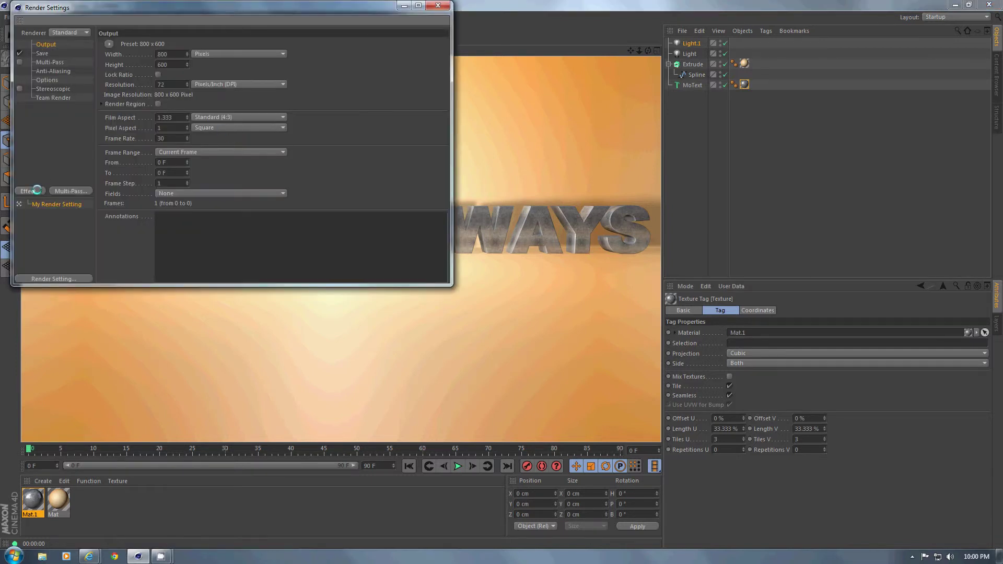
left_click(36, 189)
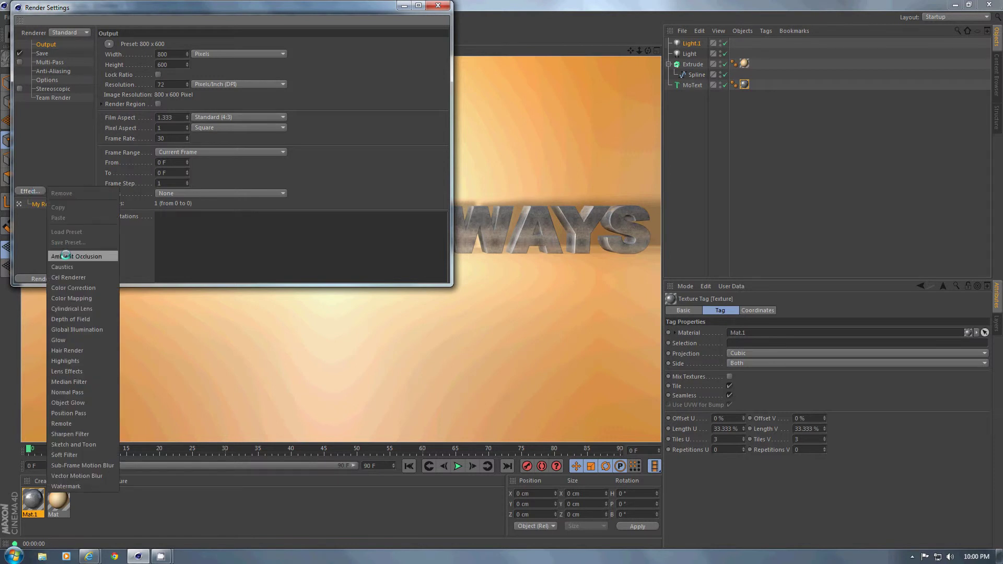
left_click(73, 255)
left_click(27, 191)
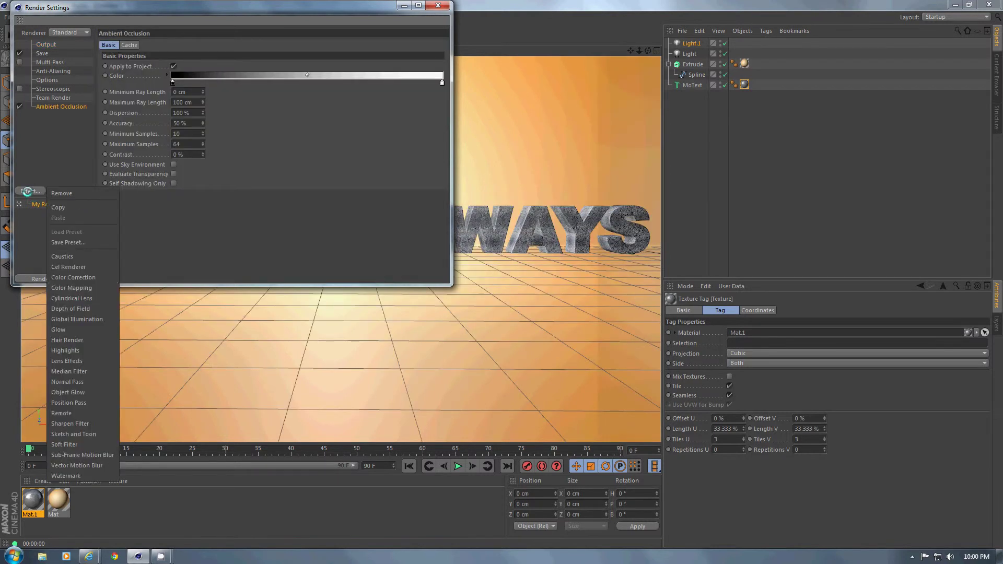
left_click(67, 318)
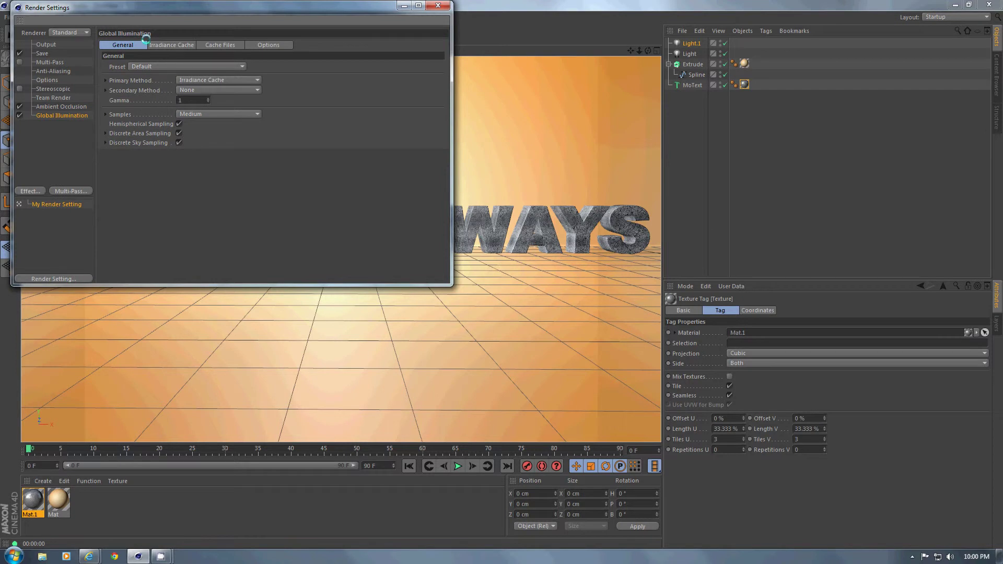
- Set Global Illumination samples to Low and the irradiance cache record density to Low
left_click(194, 115)
left_click(188, 143)
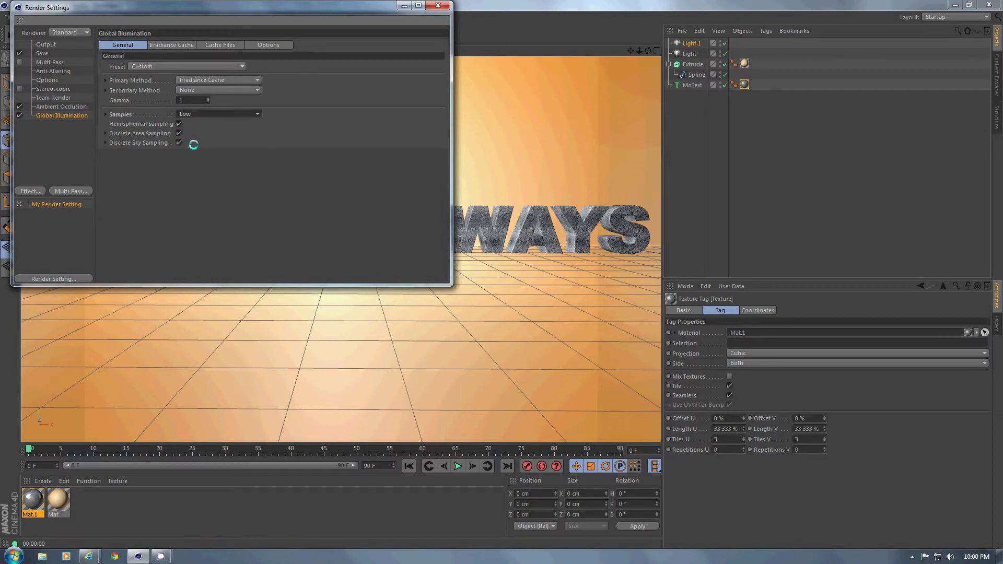
left_click(169, 43)
left_click(178, 66)
left_click(174, 99)
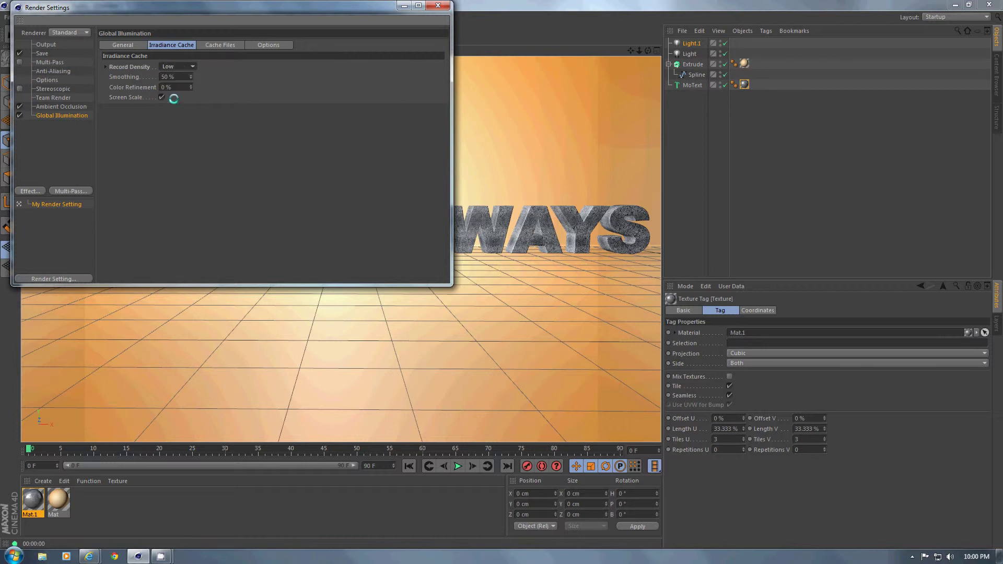
- Switch the renderer to Physical, close the render settings and render the view
left_click(67, 33)
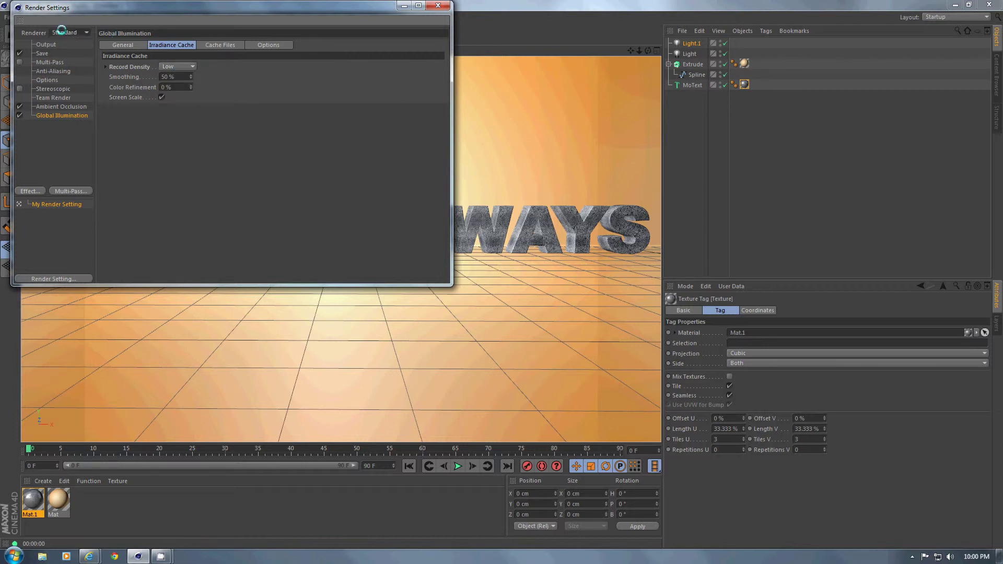
left_click(72, 53)
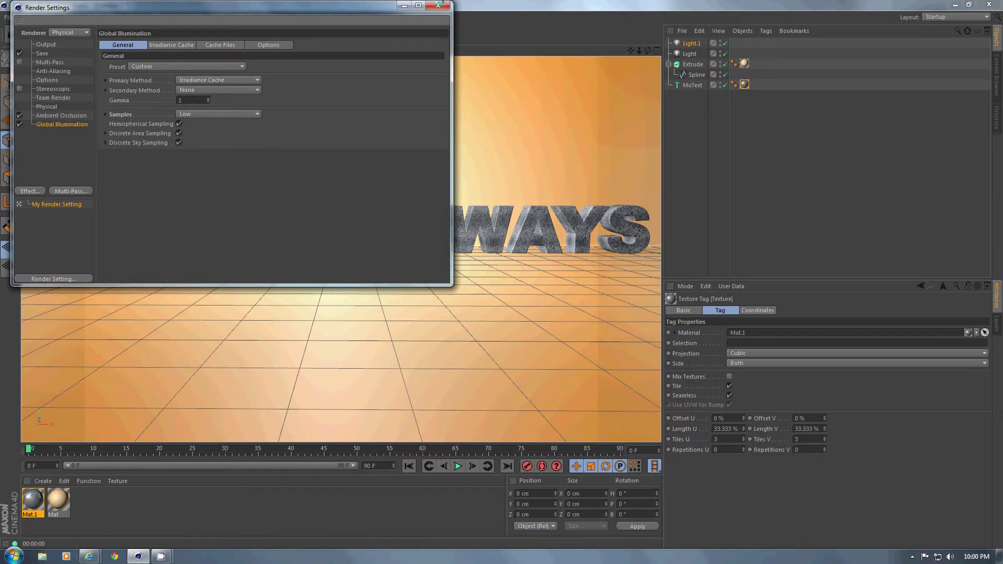
left_click(438, 5)
left_click(219, 17)
left_click(230, 24)
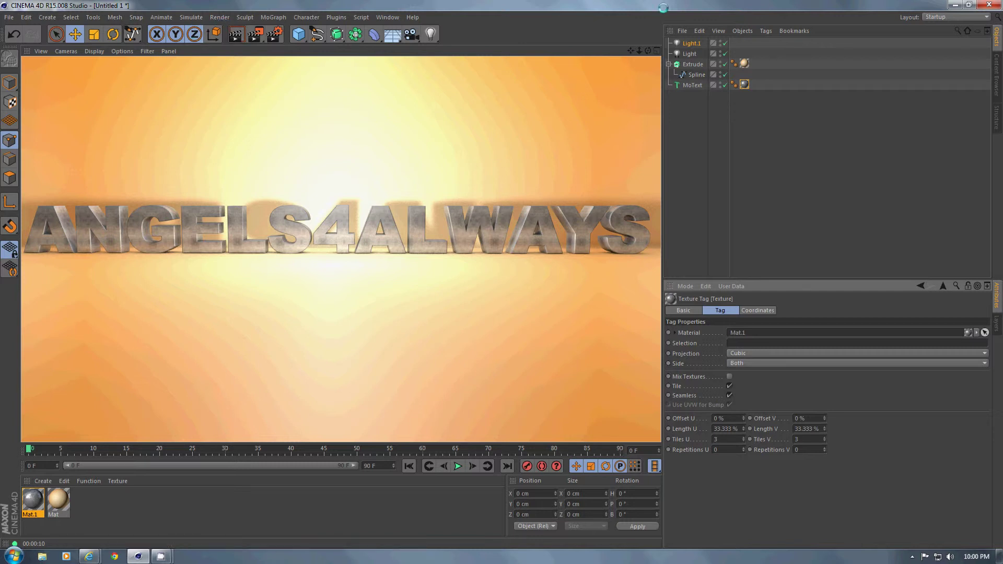
- Duplicate the MoText object in place by copying and pasting it
left_click(690, 86)
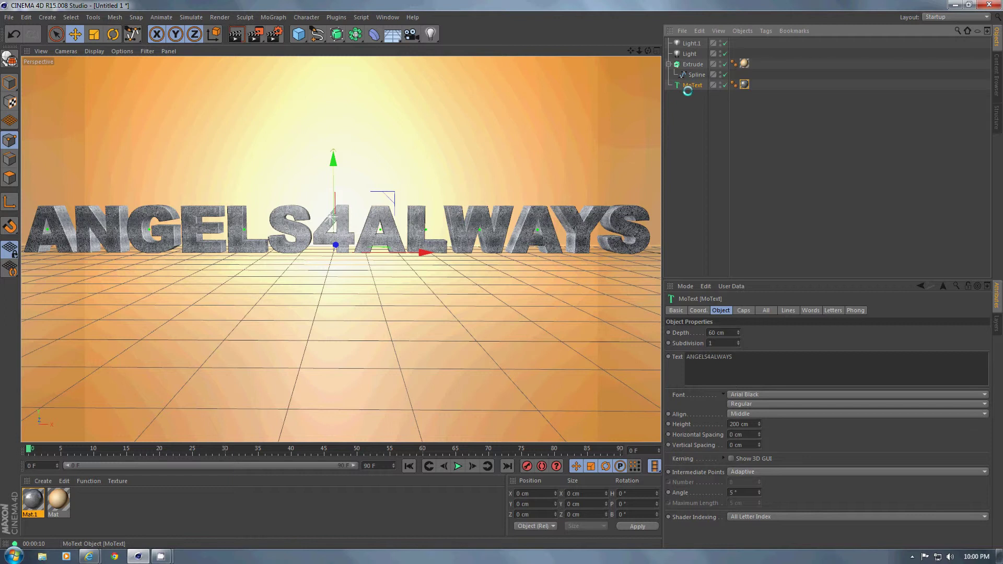
key("ctrl+c")
key("ctrl+v")
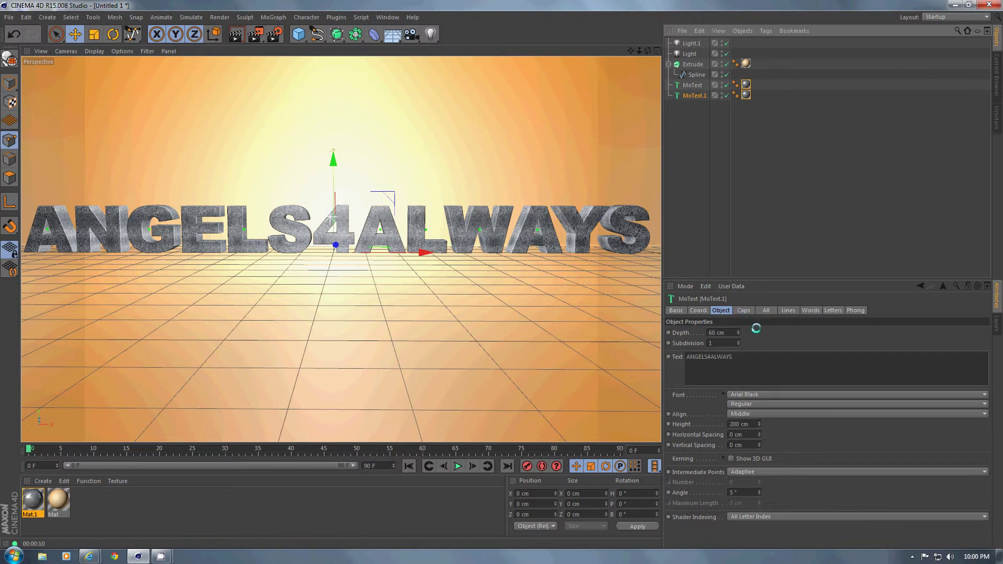
- Set the start and end fillet cap radius of the duplicated text to 4 cm
left_click(743, 310)
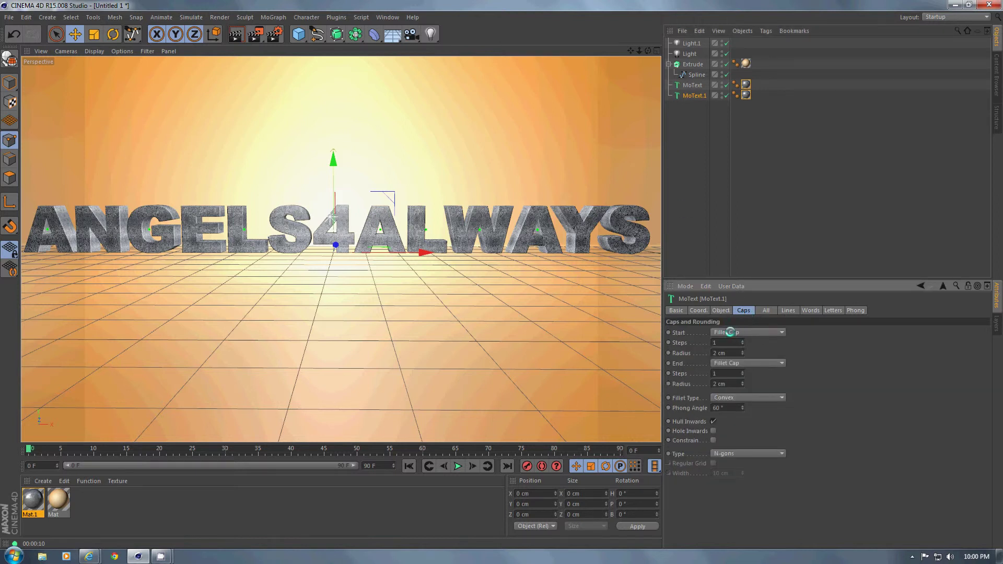
left_click(742, 350)
left_click(742, 351)
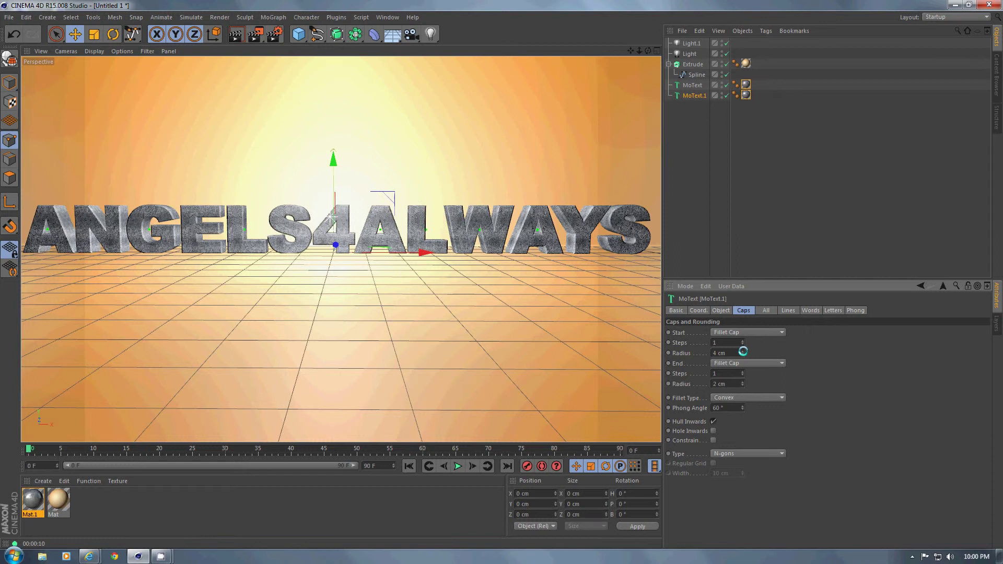
left_click(742, 382)
left_click(742, 382)
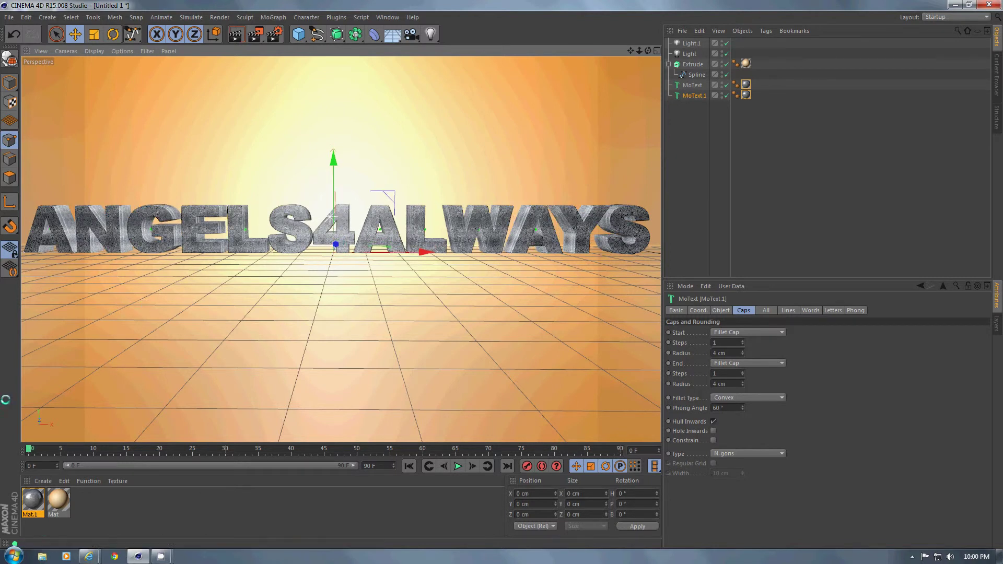
- Create a third material and set its color to black (RGB 0, 0, 0)
double_click(81, 510)
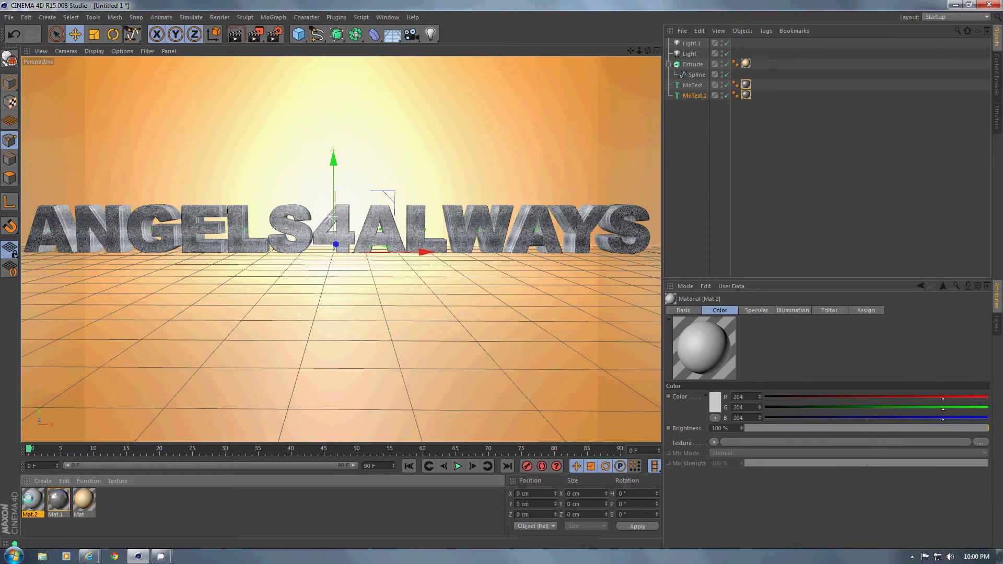
double_click(31, 499)
left_click(172, 181)
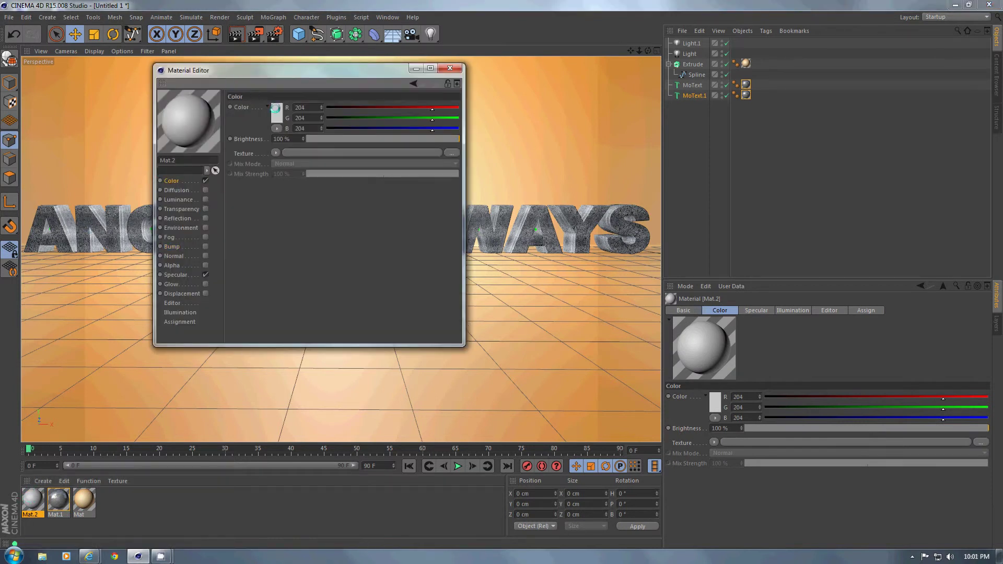
left_click(275, 108)
left_click_drag(266, 110, 261, 125)
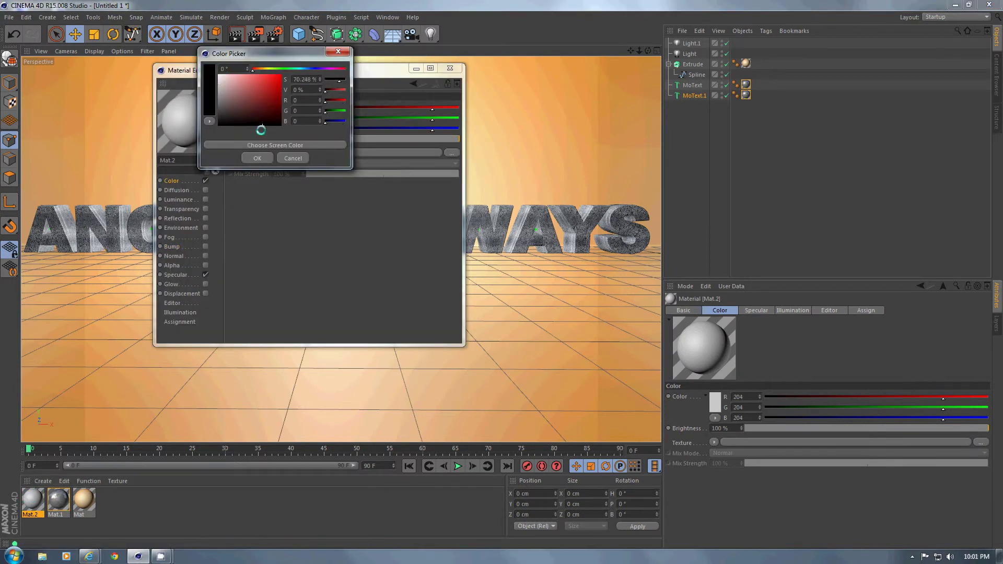
left_click(257, 158)
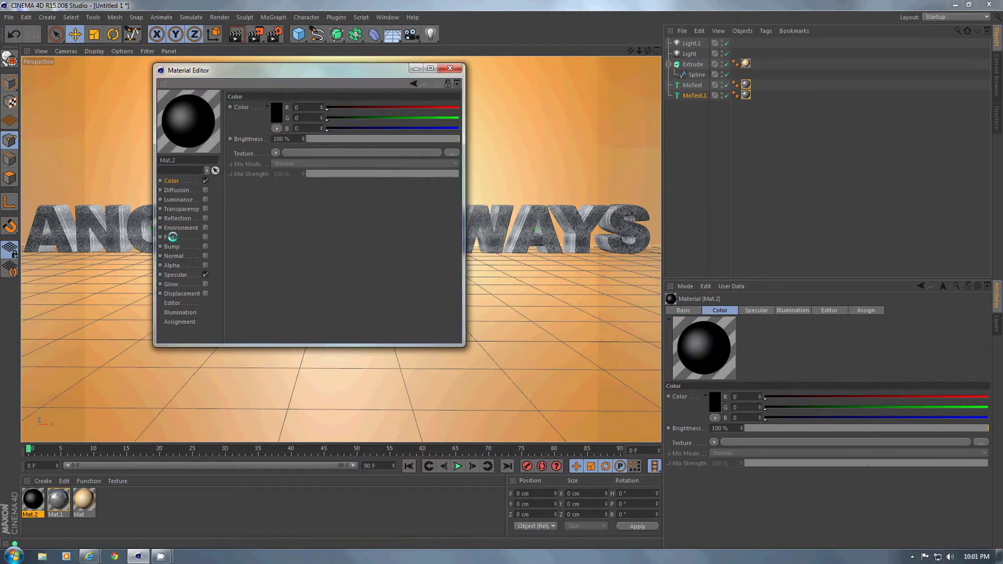
- Enable Reflection on the black material at 50% brightness and close its editor
left_click(205, 218)
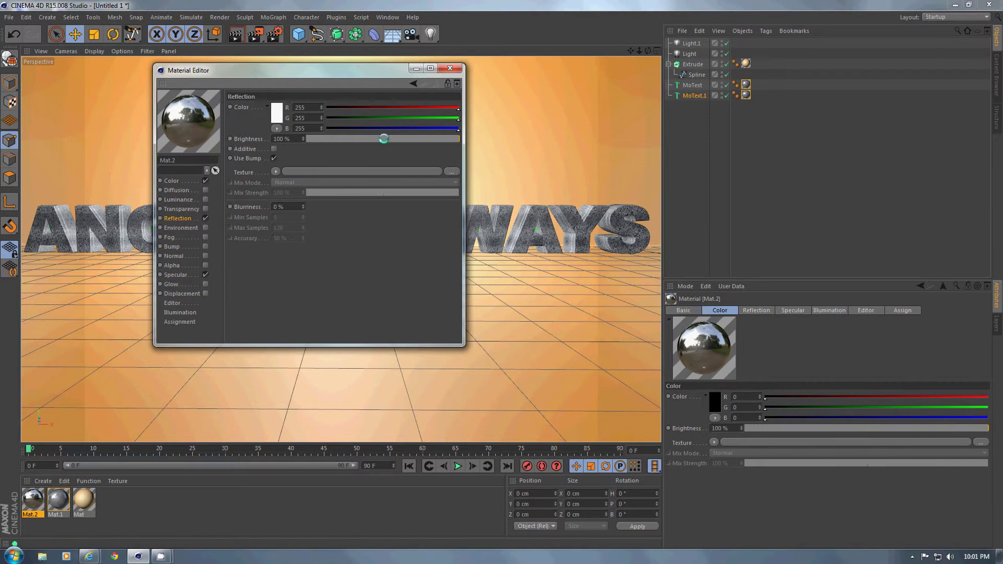
left_click(382, 139)
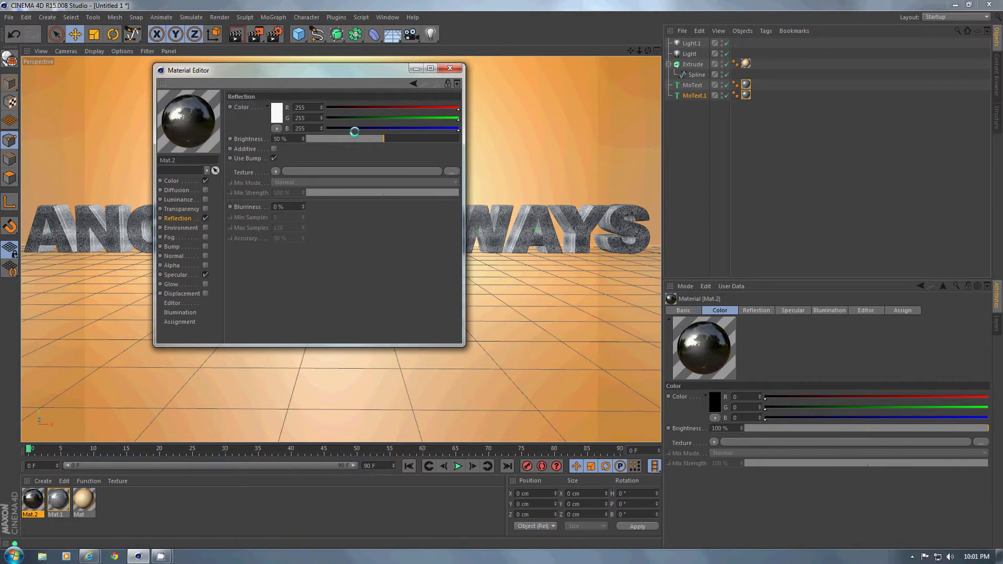
left_click(452, 68)
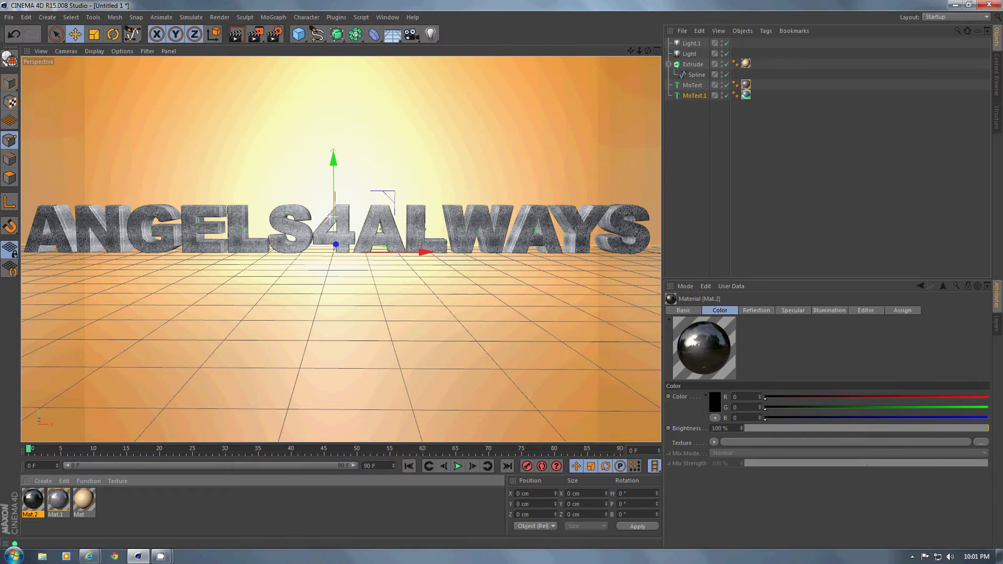
- Apply the black reflective material to the duplicated text MoText.1 and render the view
left_click(219, 18)
left_click(234, 27)
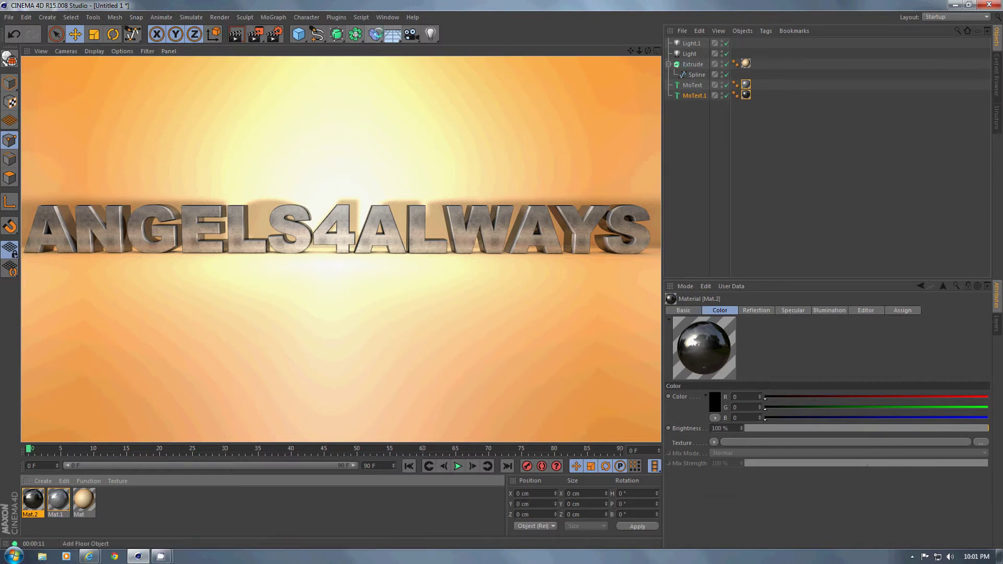
- Add a Wrap deformer and make it a child of the MoText object
left_click(374, 35)
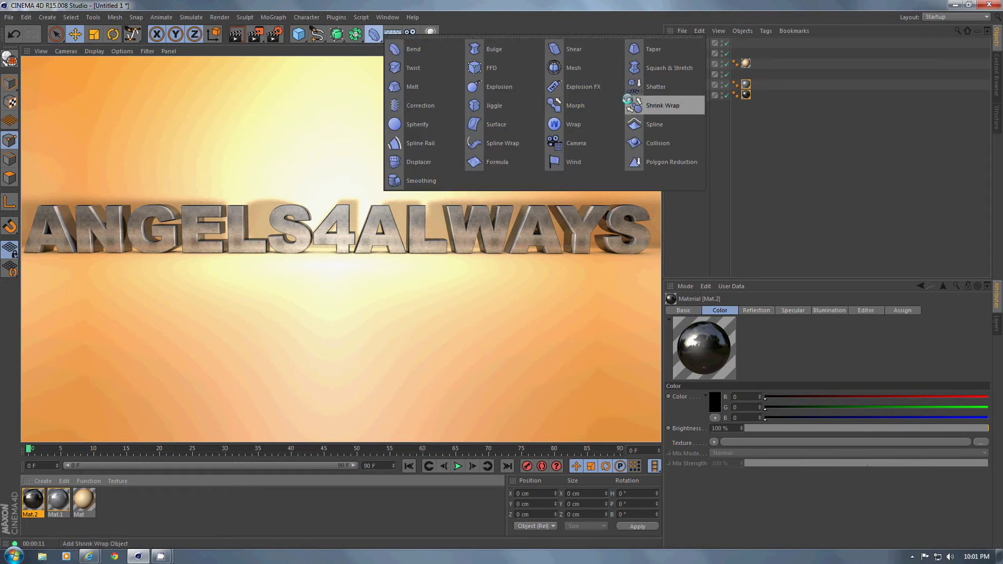
left_click(572, 125)
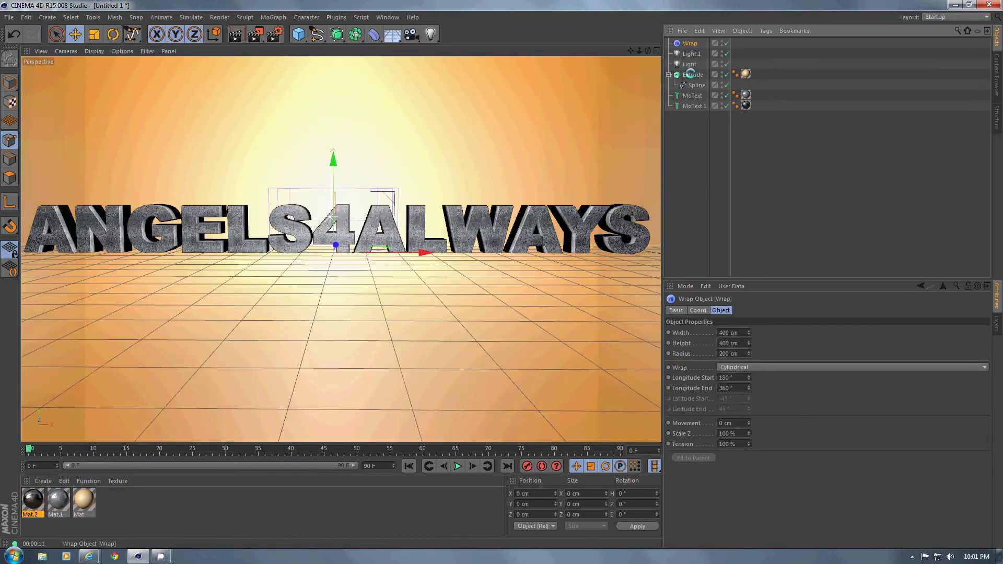
left_click_drag(691, 95, 691, 96)
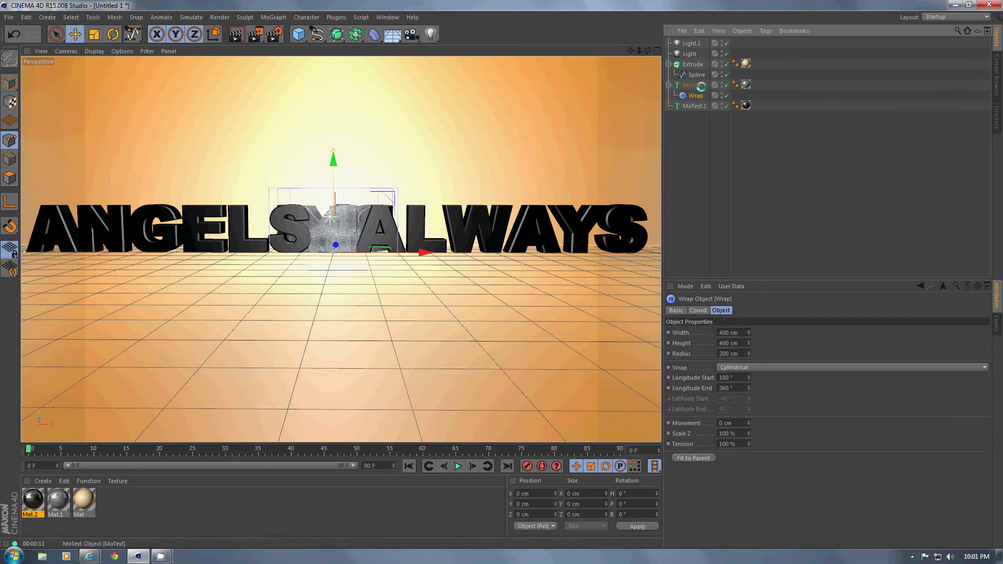
- Nest the duplicated text MoText.1 under MoText, below the Wrap deformer, so both text layers are wrapped
left_click(692, 84)
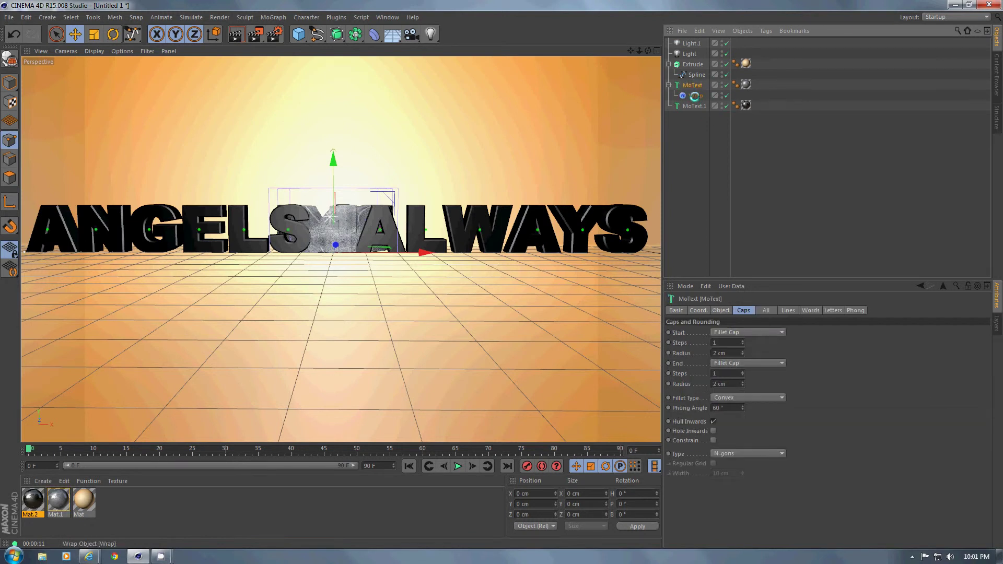
left_click(695, 96)
left_click(692, 84)
left_click(695, 96)
left_click(695, 106)
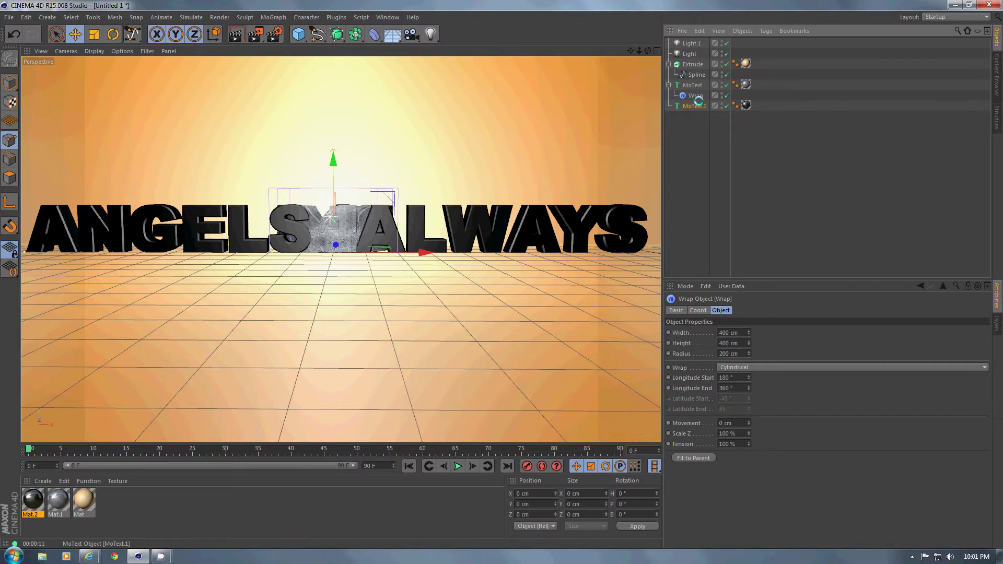
left_click_drag(698, 99, 705, 102)
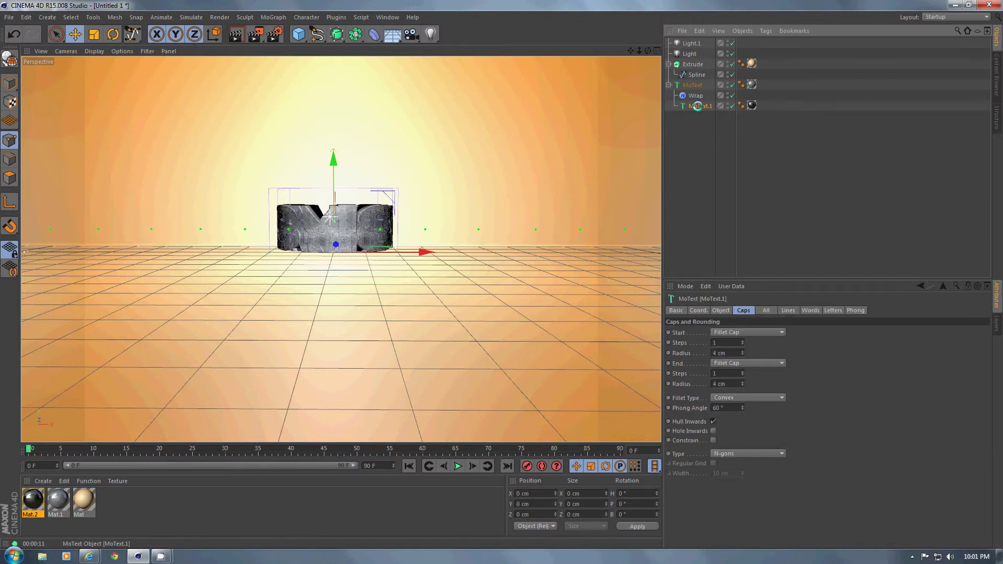
- Set the Wrap deformer's width to 1400 cm
left_click(695, 95)
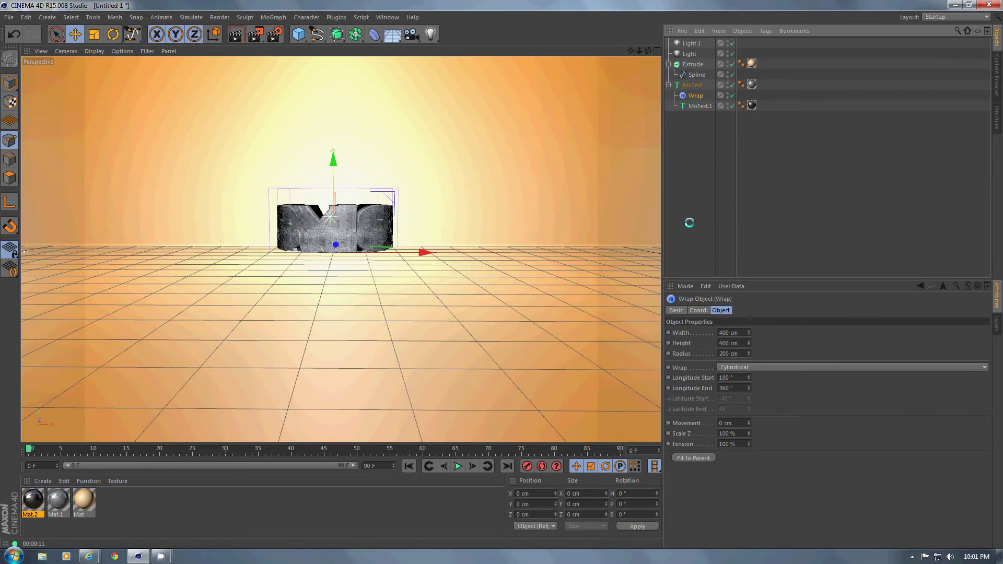
left_click(721, 333)
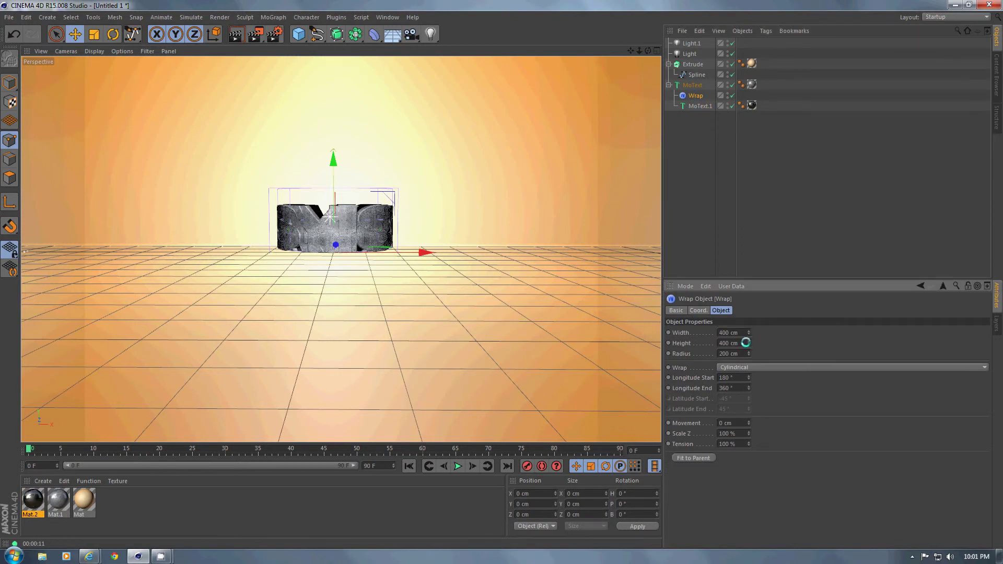
type("1")
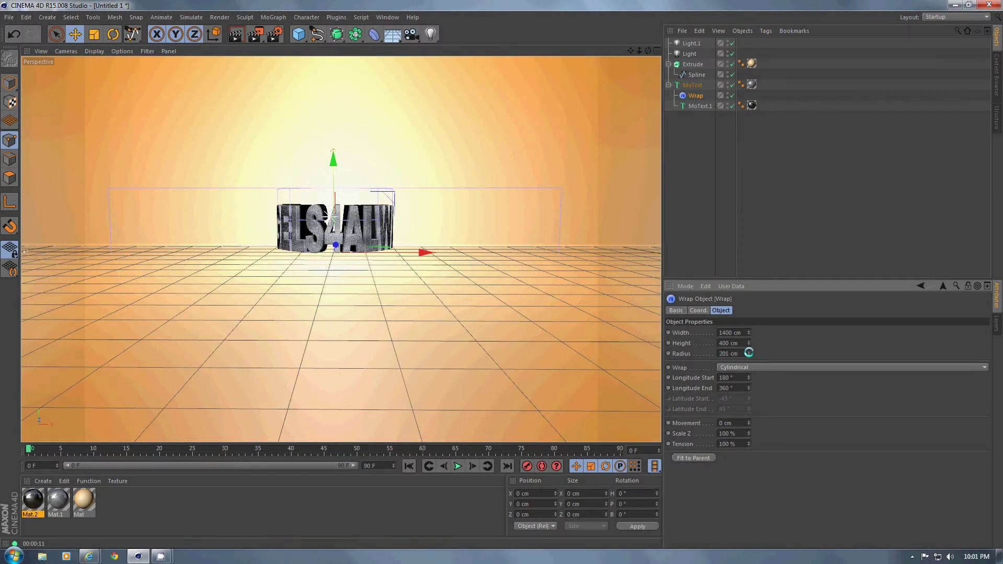
- Set the Wrap deformer's radius to 620 cm and its tension to 42%
left_click_drag(749, 353, 743, 314)
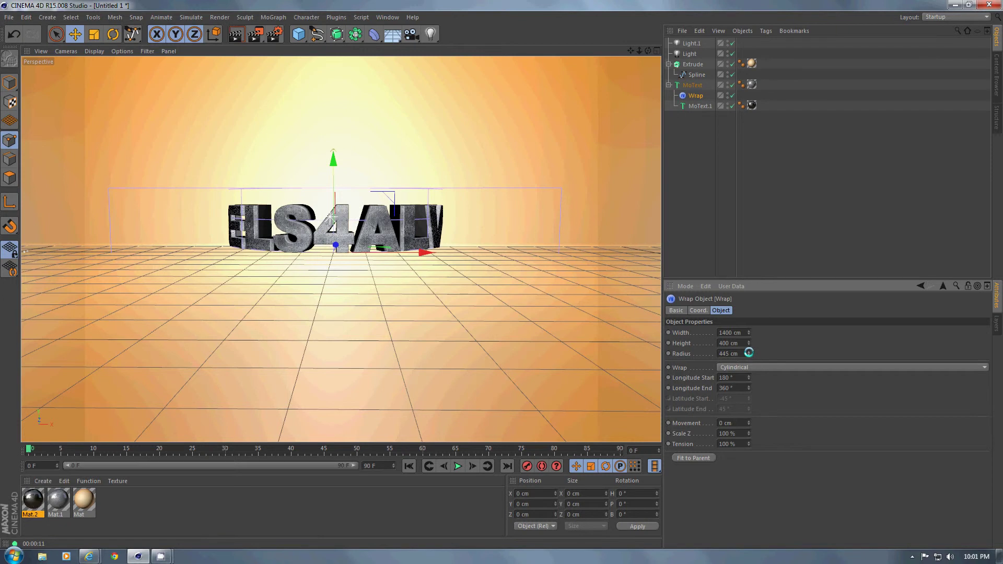
left_click_drag(748, 353, 749, 353)
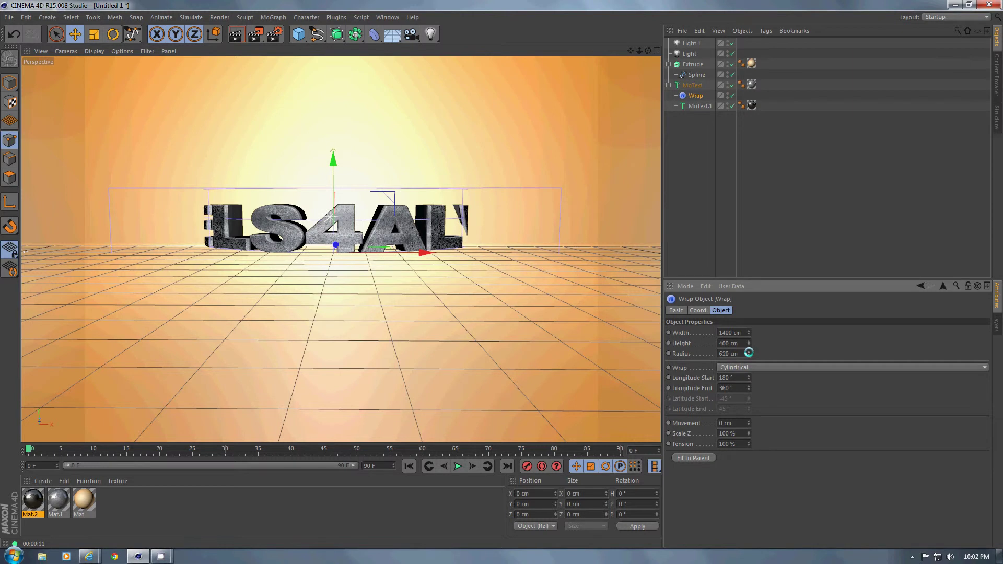
left_click_drag(748, 446, 748, 446)
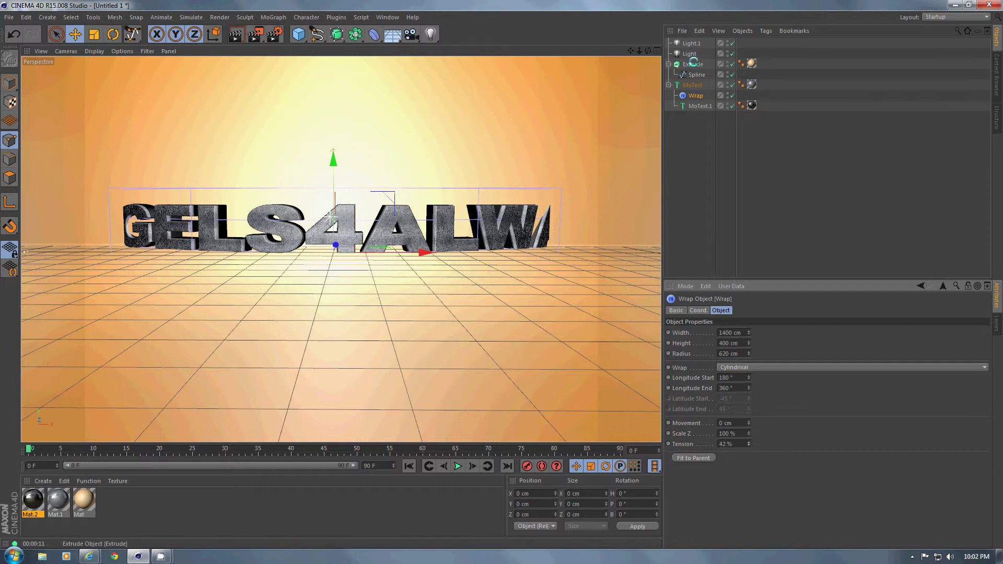
- Move the Extrude backdrop back along the Z axis in the Right view, behind the ends of the curved text
left_click(693, 63)
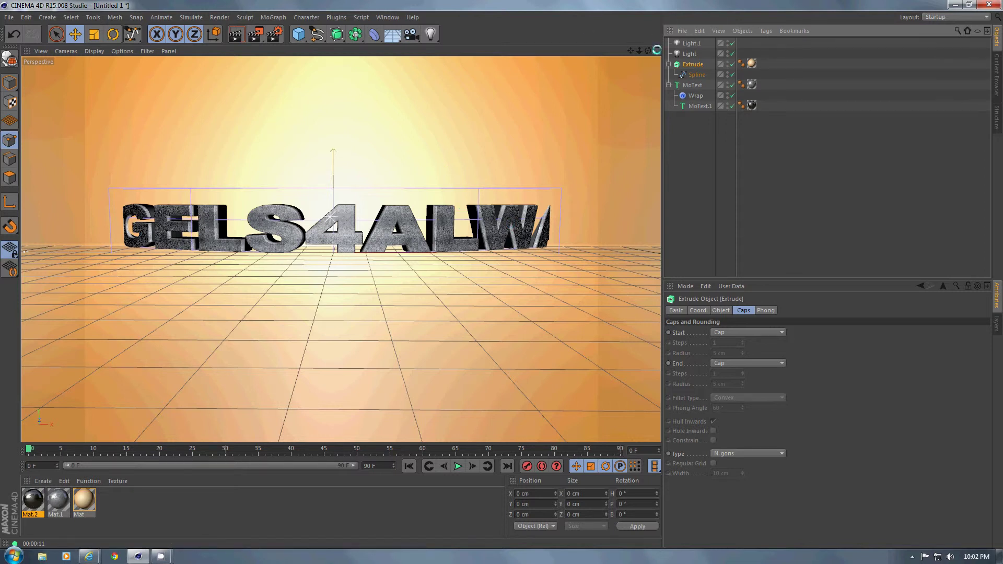
left_click(656, 51)
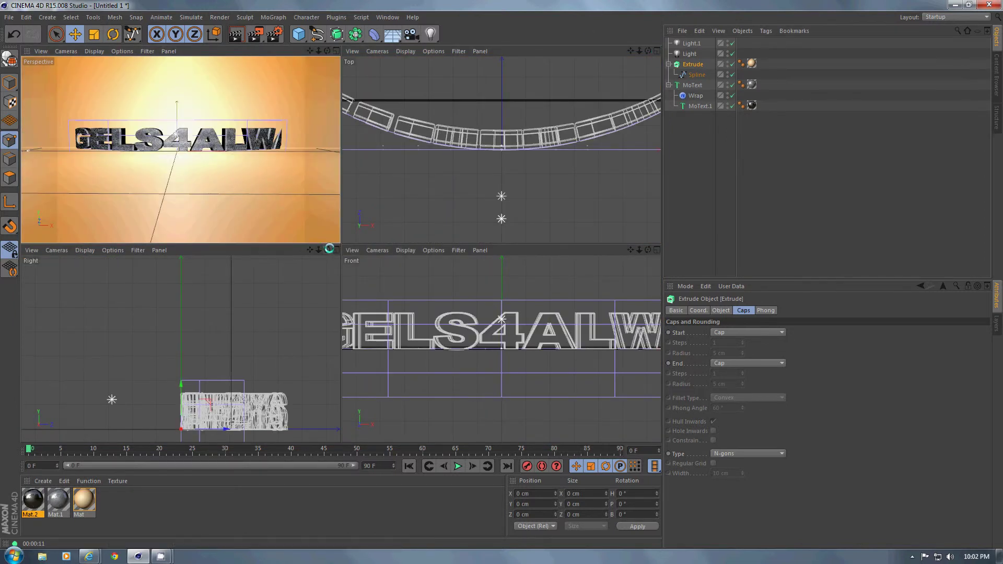
left_click(335, 249)
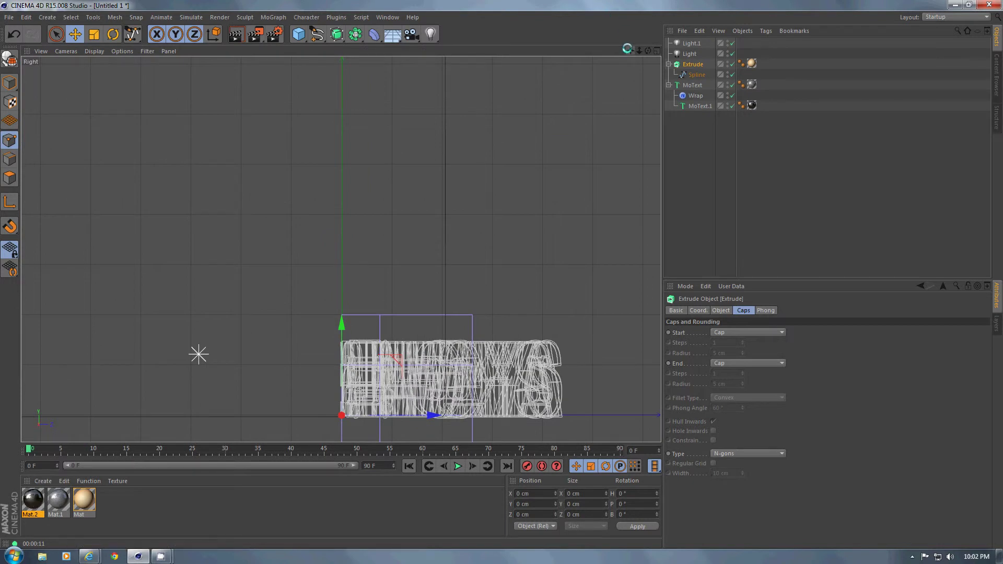
left_click_drag(630, 51, 597, 74)
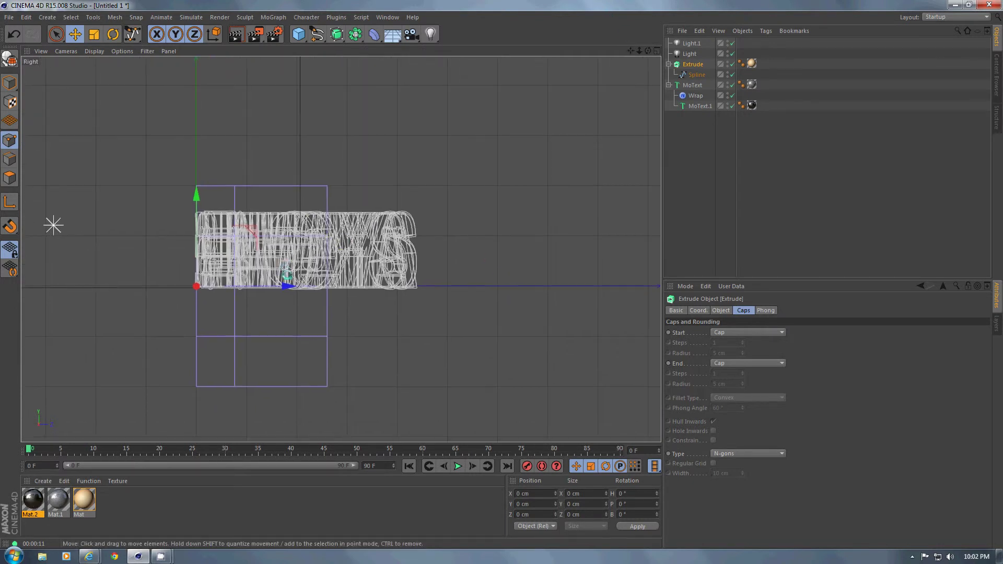
left_click_drag(287, 285, 454, 286)
- Return to the full perspective view and render it to check the curved text against the backdrop
left_click(655, 50)
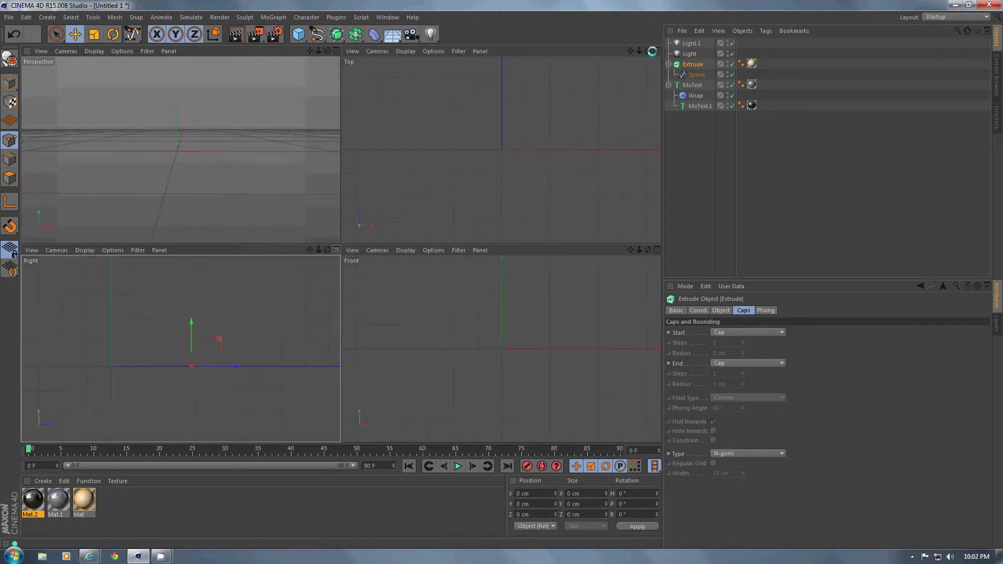
left_click(336, 50)
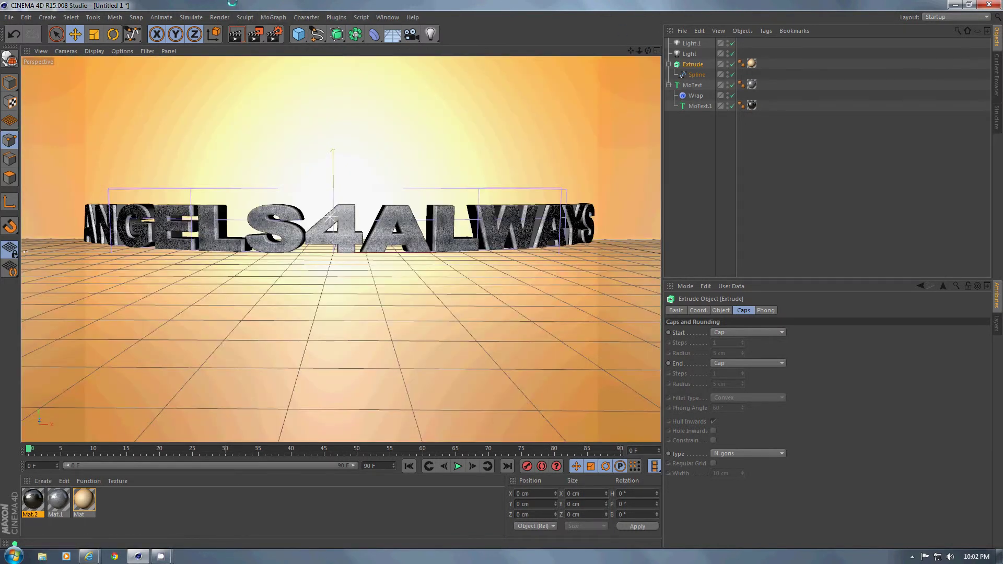
left_click(219, 17)
left_click(235, 27)
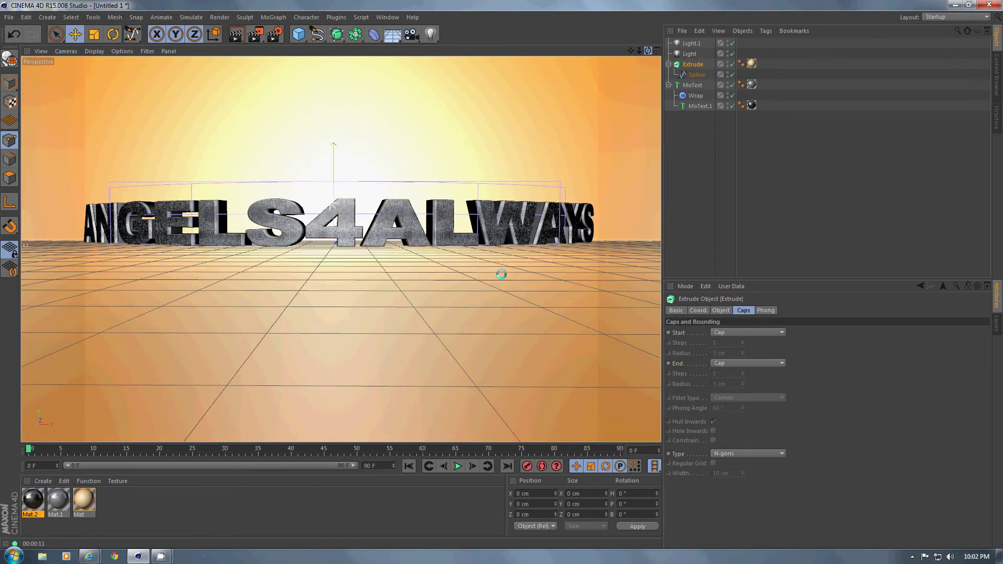
- Set the render output resolution to 1280 x 720 pixels and close the render settings
left_click(219, 17)
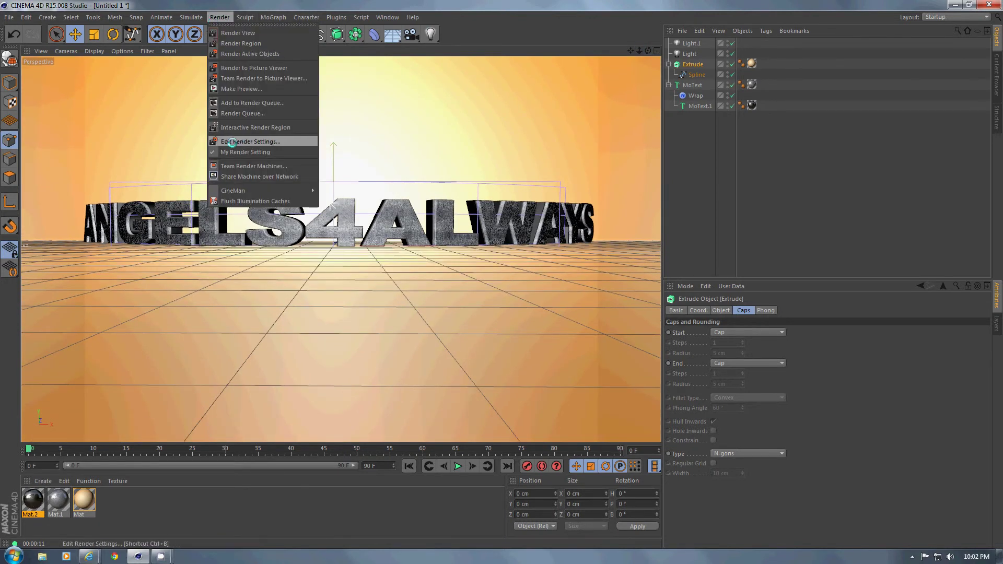
left_click(233, 142)
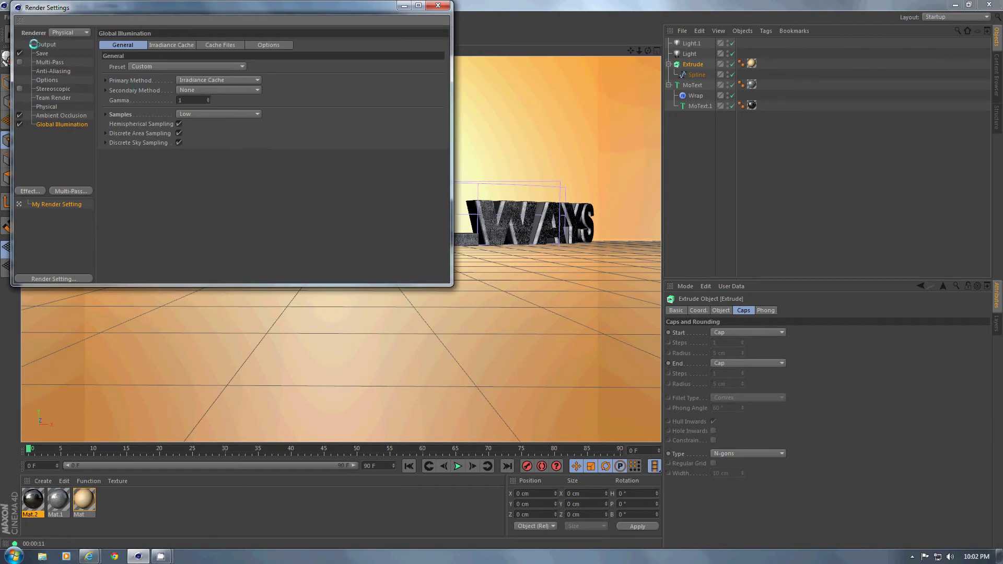
left_click(44, 44)
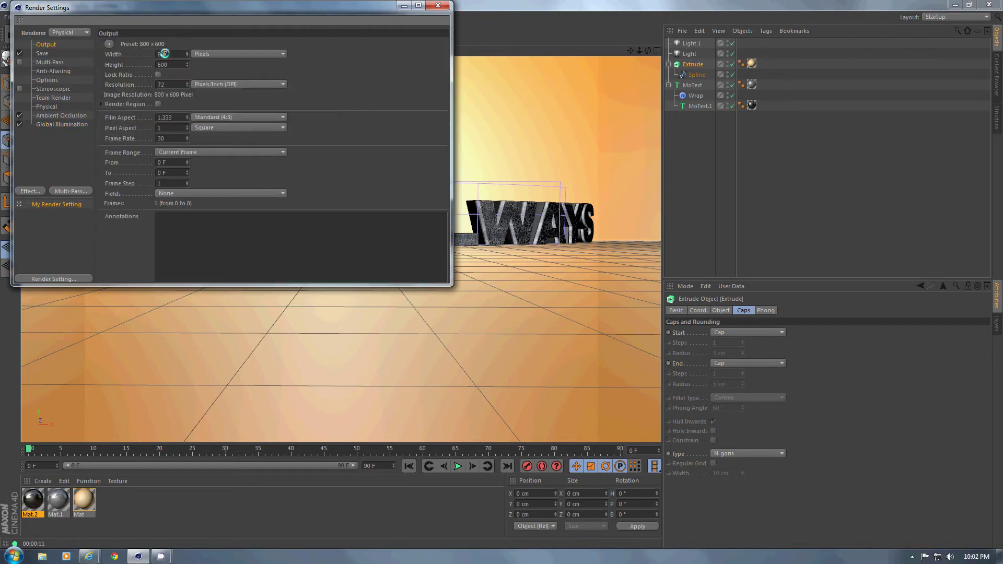
double_click(164, 53)
type("1280")
key("Tab")
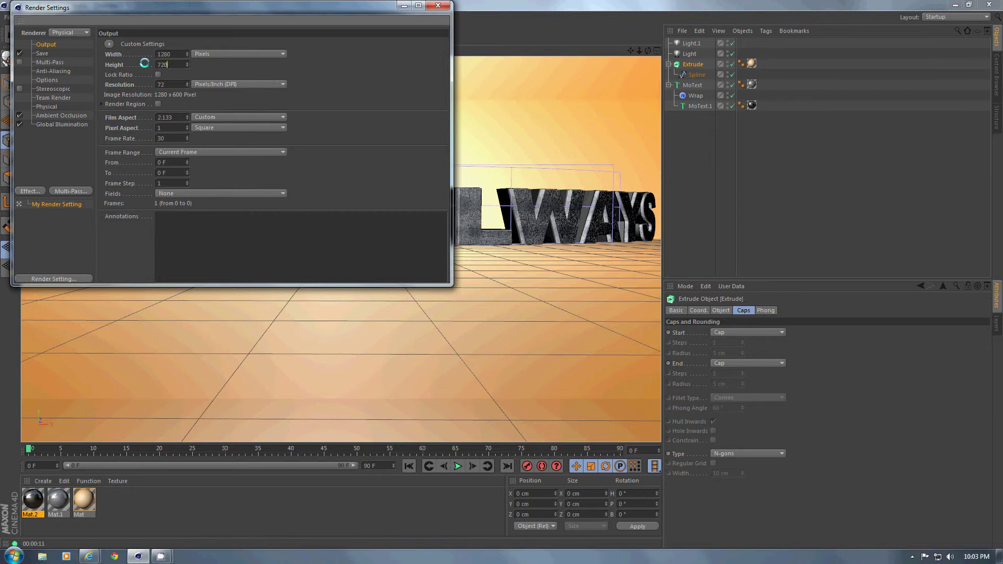
key("Return")
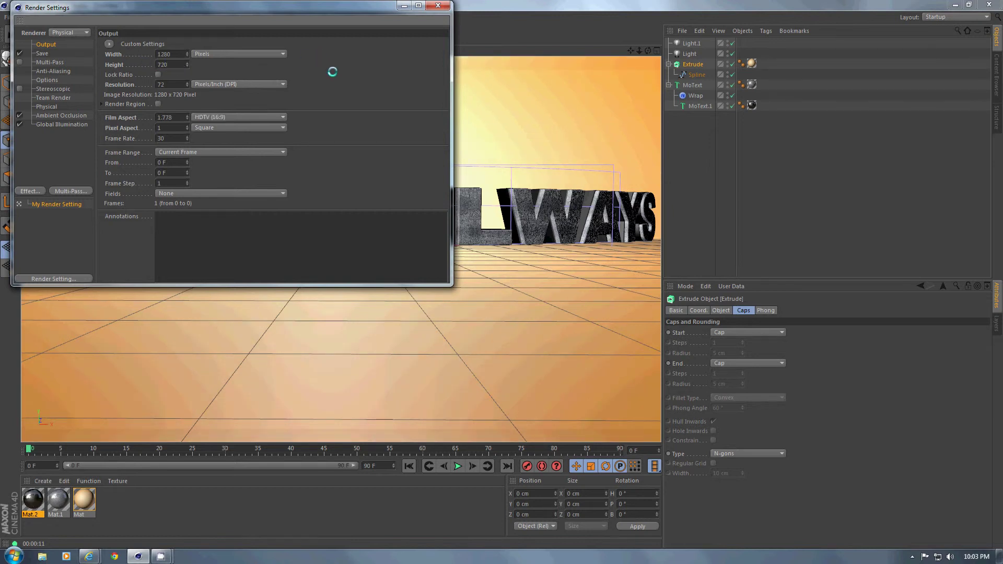
left_click(436, 5)
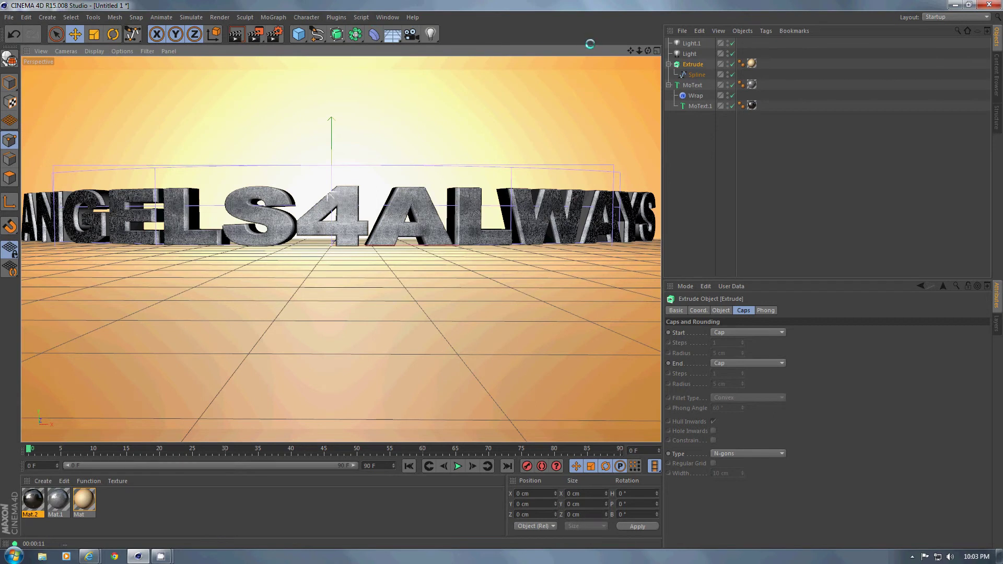
- Frame the whole text, set the Wrap deformer's width to 1875 cm and render the view
left_click_drag(638, 51, 501, 275)
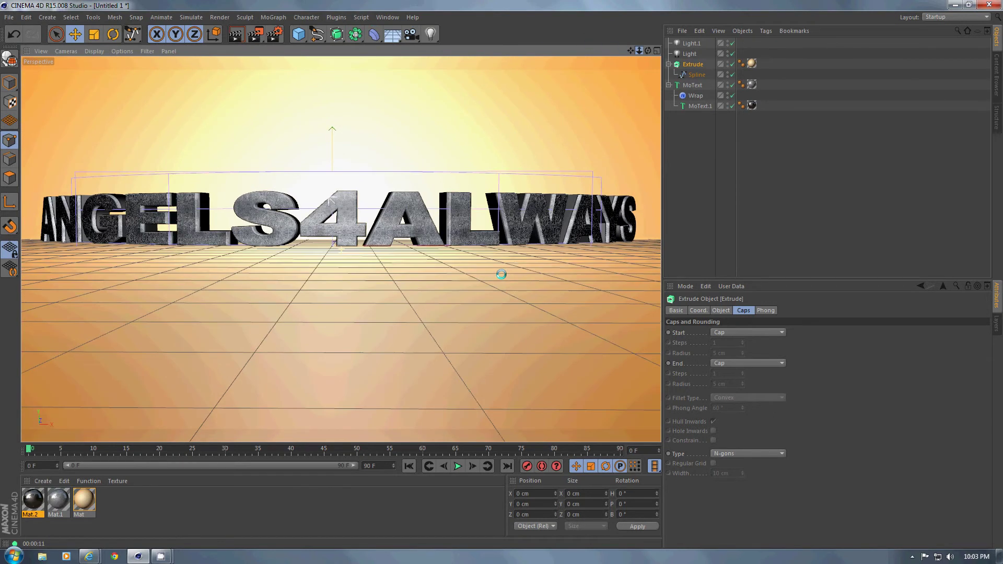
left_click(696, 96)
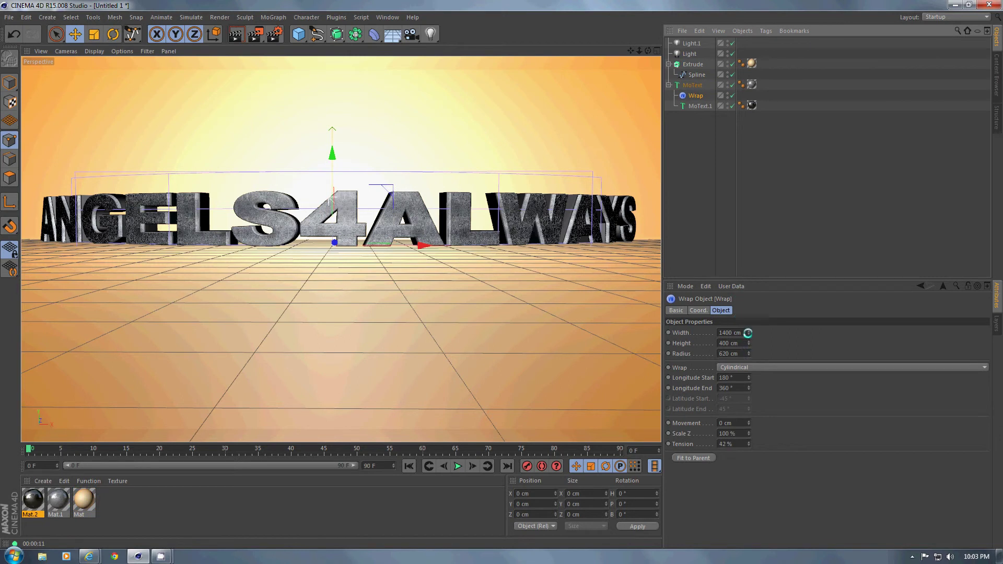
mouse_move(748, 331)
left_mouse_down()
mouse_move(742, 301)
mouse_move(750, 331)
left_mouse_up()
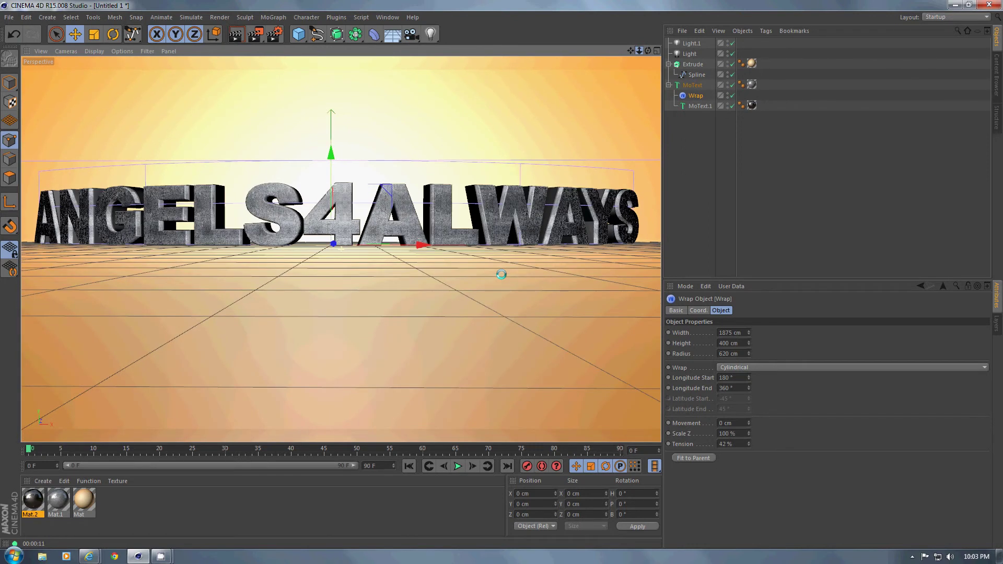
left_click(220, 17)
left_click(233, 33)
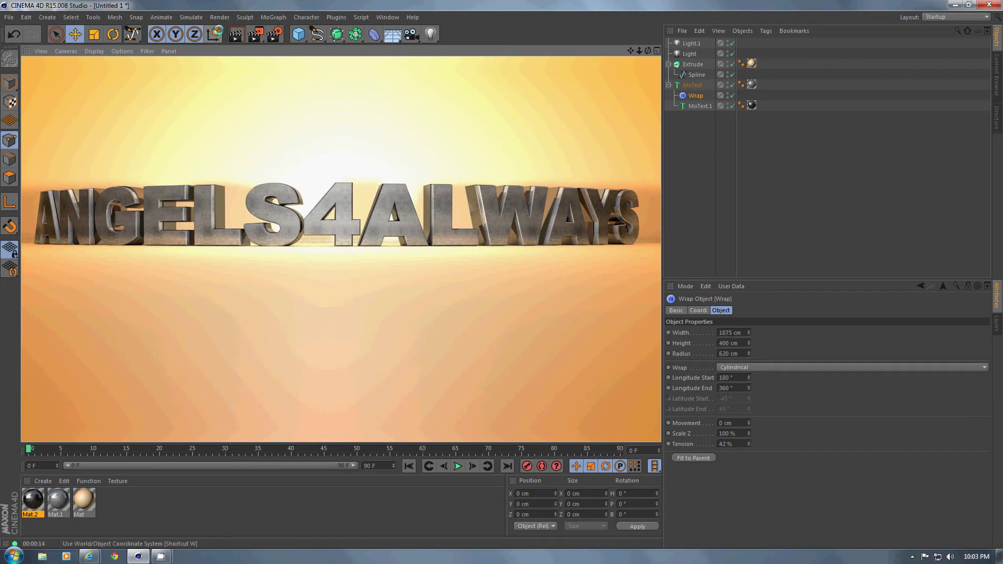
- Set the Physical renderer's sampler to Progressive and close the render settings
left_click(220, 17)
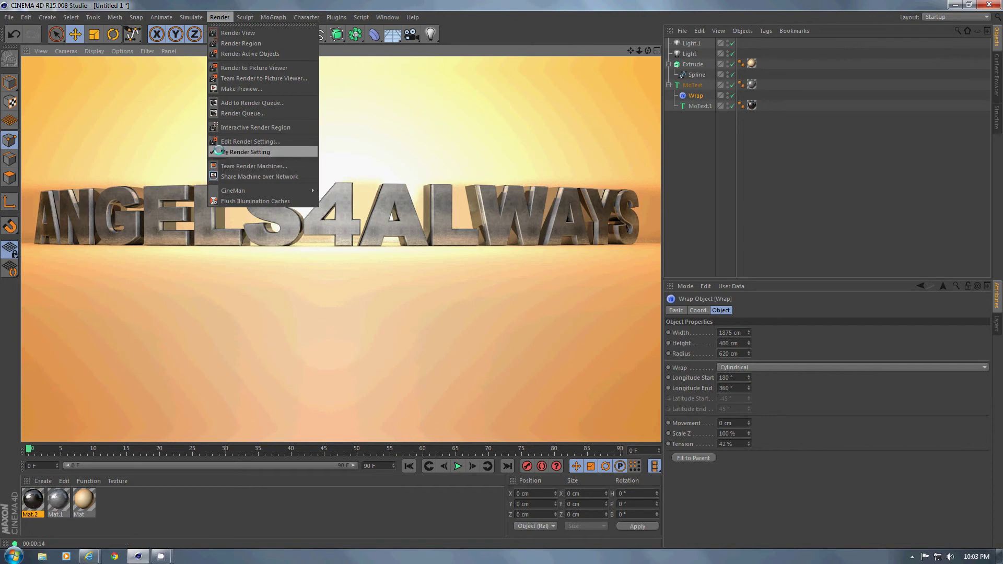
left_click(220, 147)
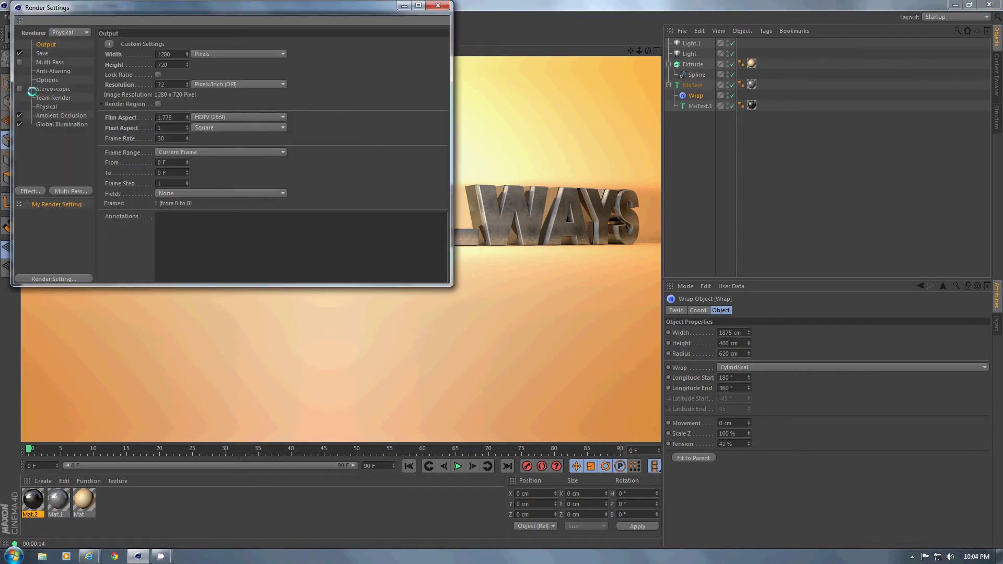
left_click(47, 106)
left_click(240, 124)
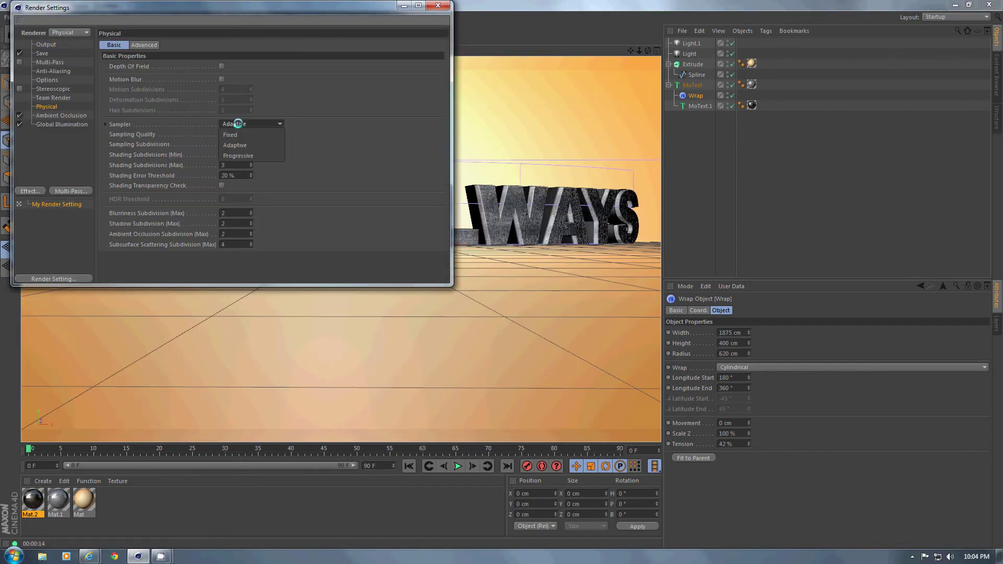
left_click(239, 156)
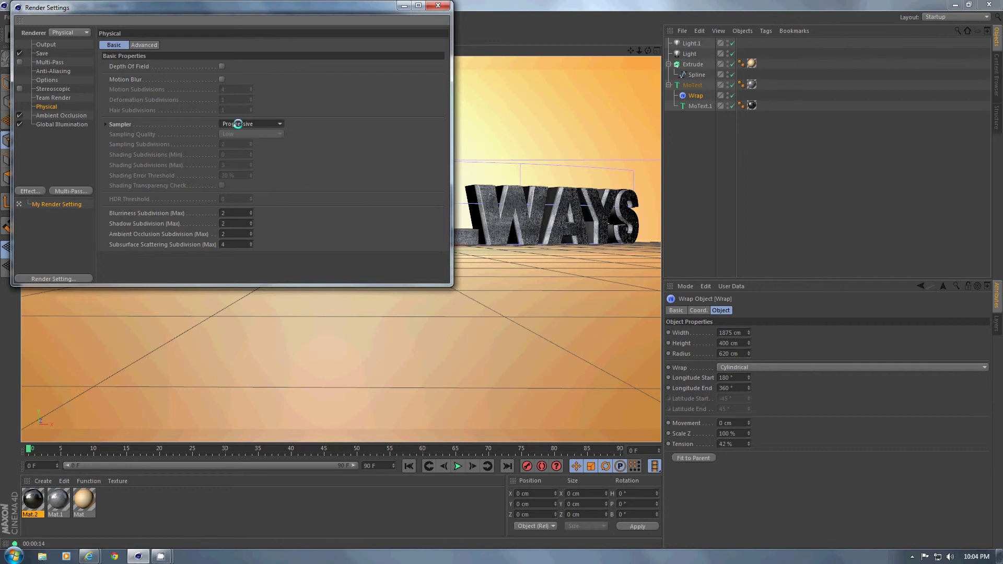
left_click(442, 5)
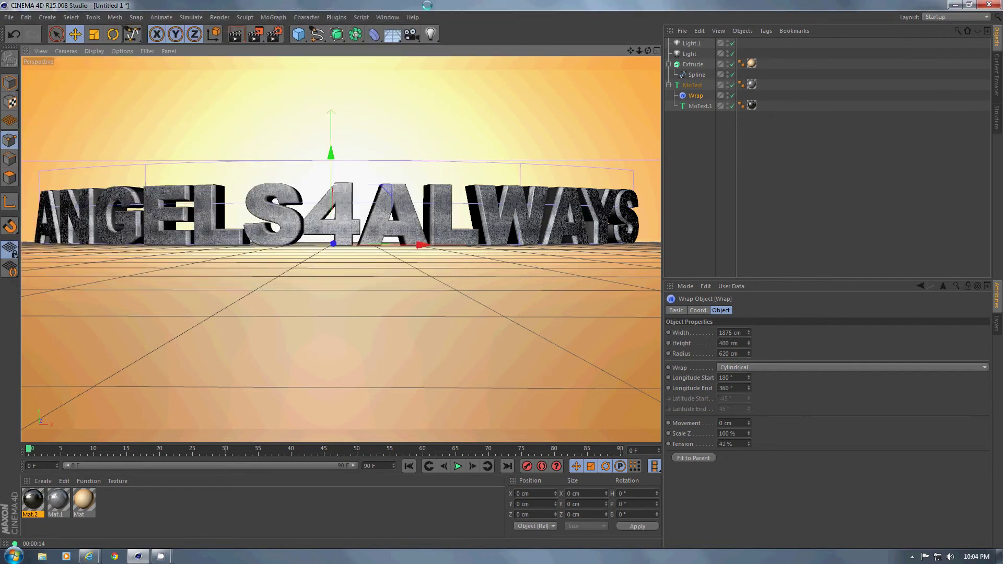
- Render the scene to the Picture Viewer, inspect it in the maximized window, and close the viewer without finishing the render
left_click(221, 17)
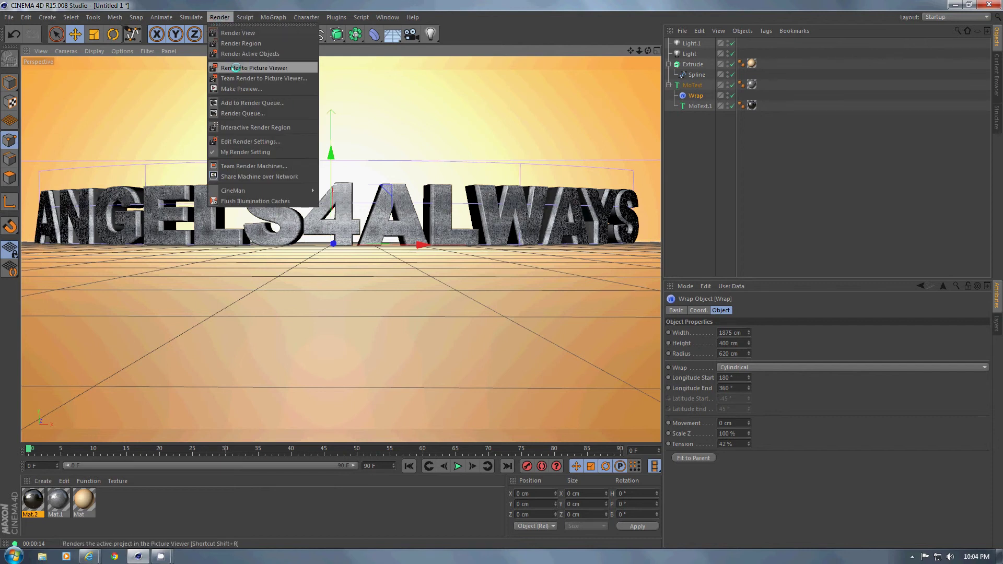
left_click(236, 68)
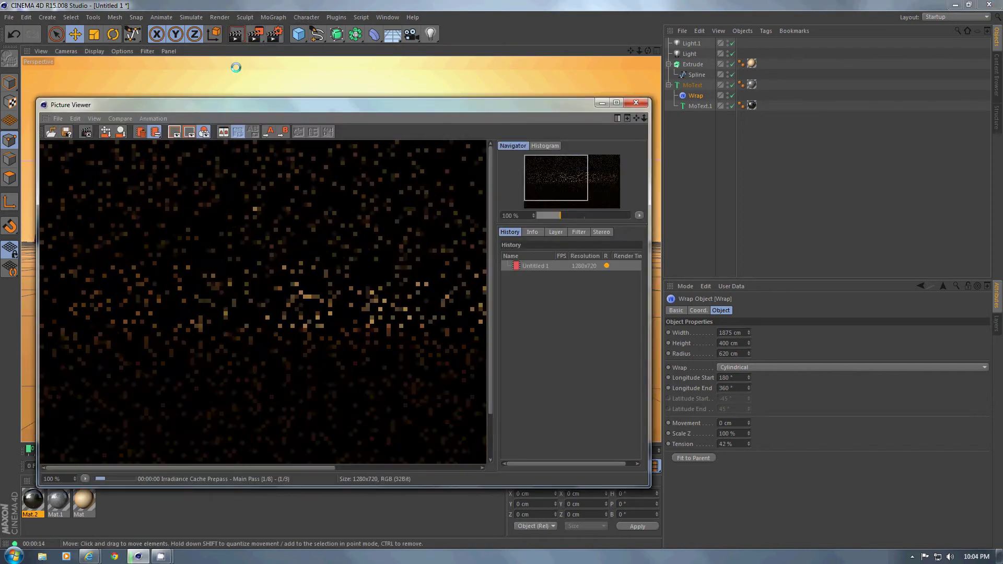
left_click(616, 103)
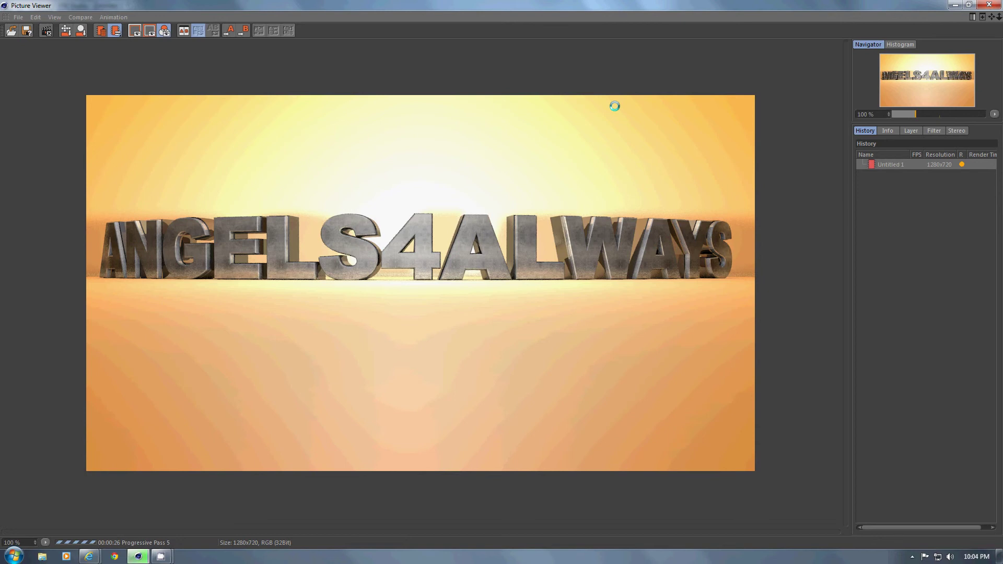
left_click(989, 4)
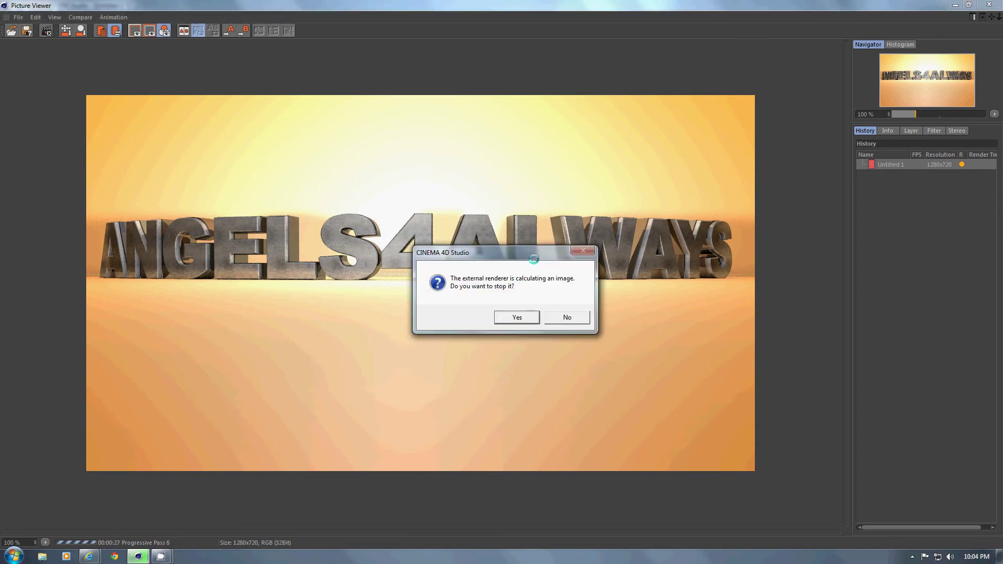
left_click(514, 316)
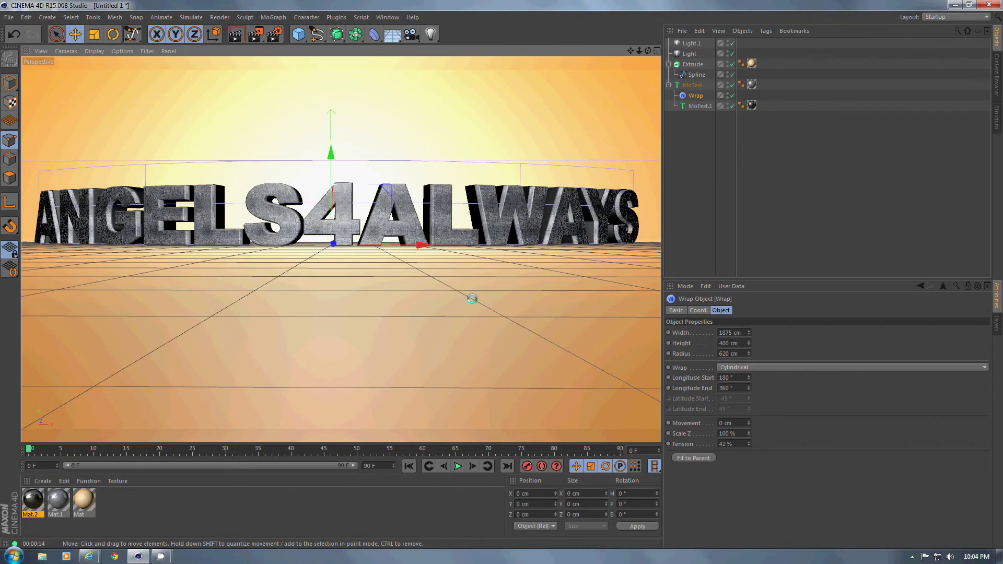
- Set the bump strength of the metal material Mat.1 to 73 % and render the scene to the Picture Viewer
double_click(58, 498)
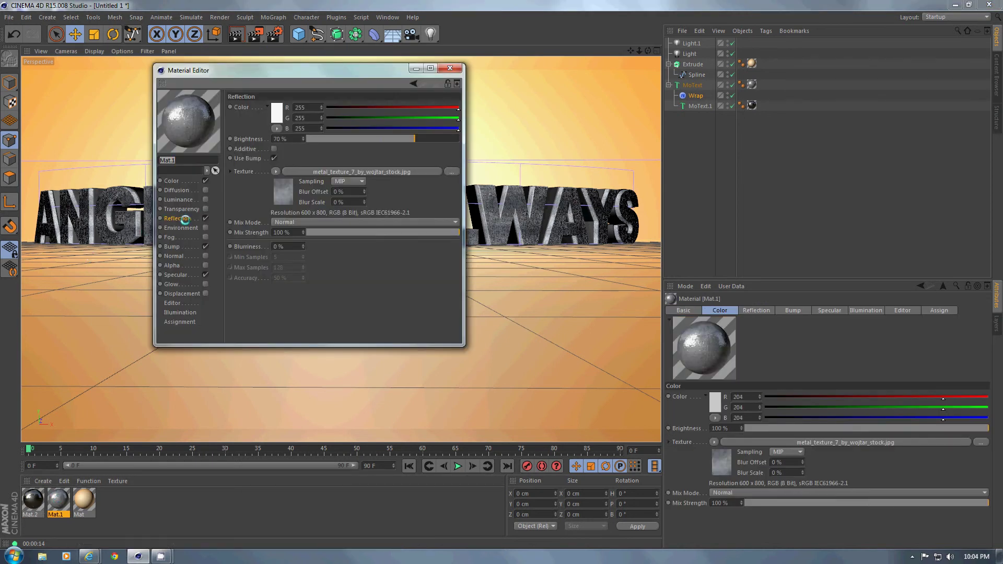
left_click(172, 246)
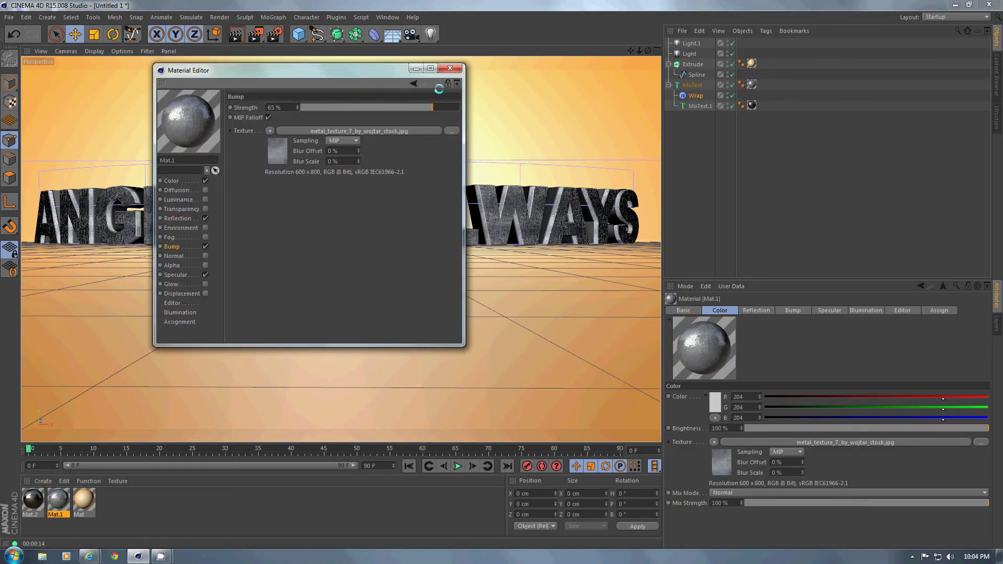
left_click_drag(433, 106, 438, 106)
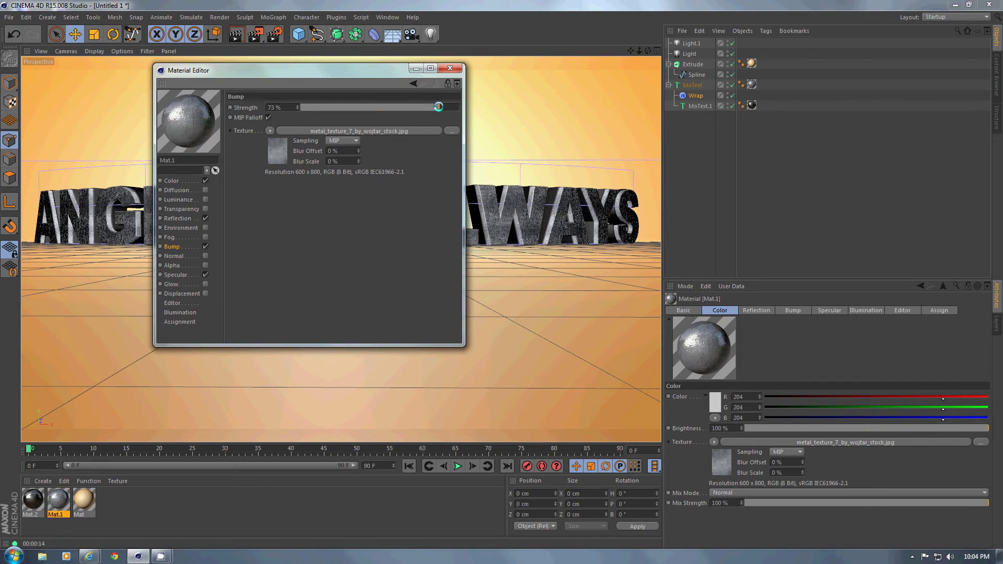
left_click(452, 66)
left_click(219, 18)
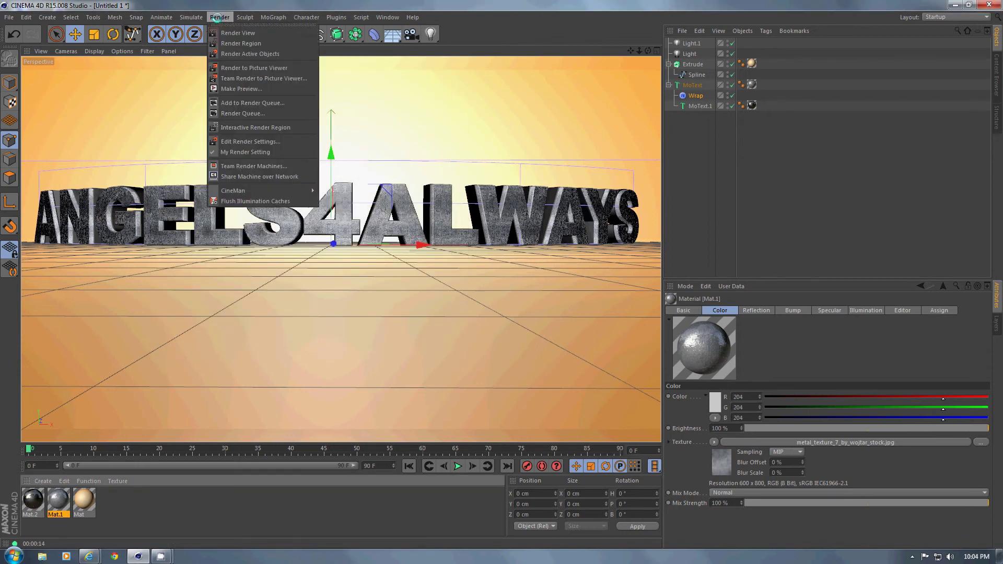
left_click(243, 68)
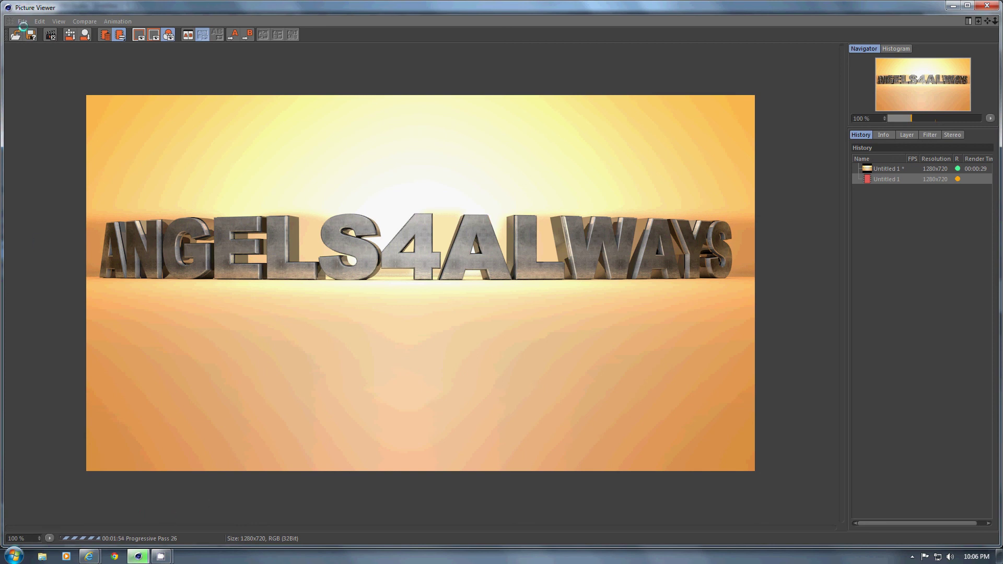
- Save the rendered picture as a JPEG still image named tutorial on the Desktop and close the Picture Viewer
left_click(22, 22)
left_click(31, 47)
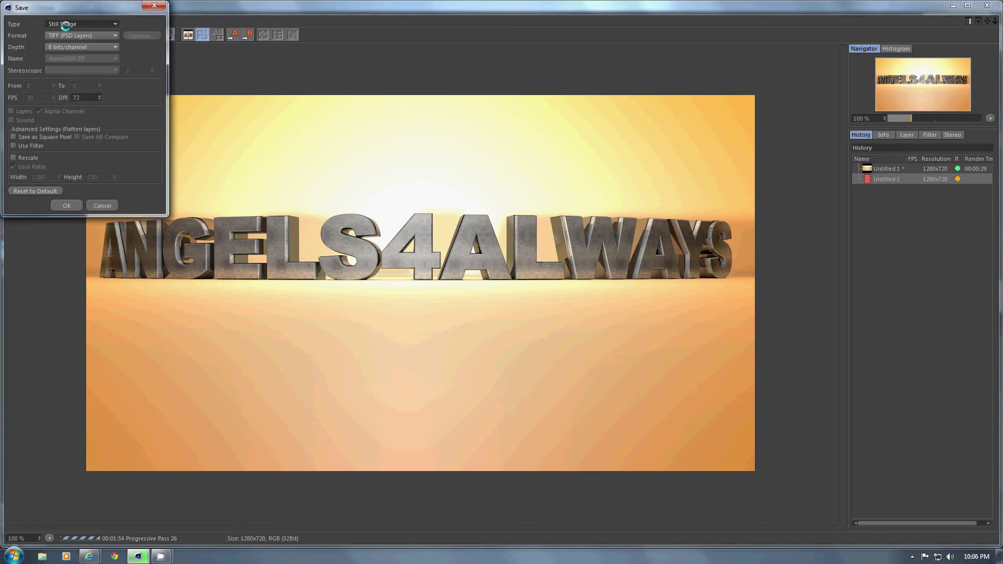
left_click(63, 36)
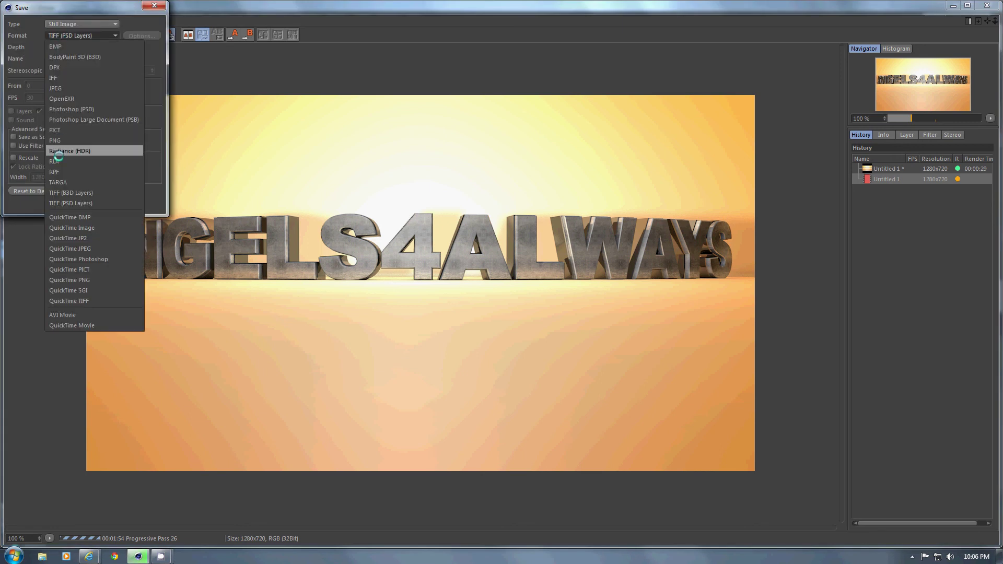
left_click(58, 88)
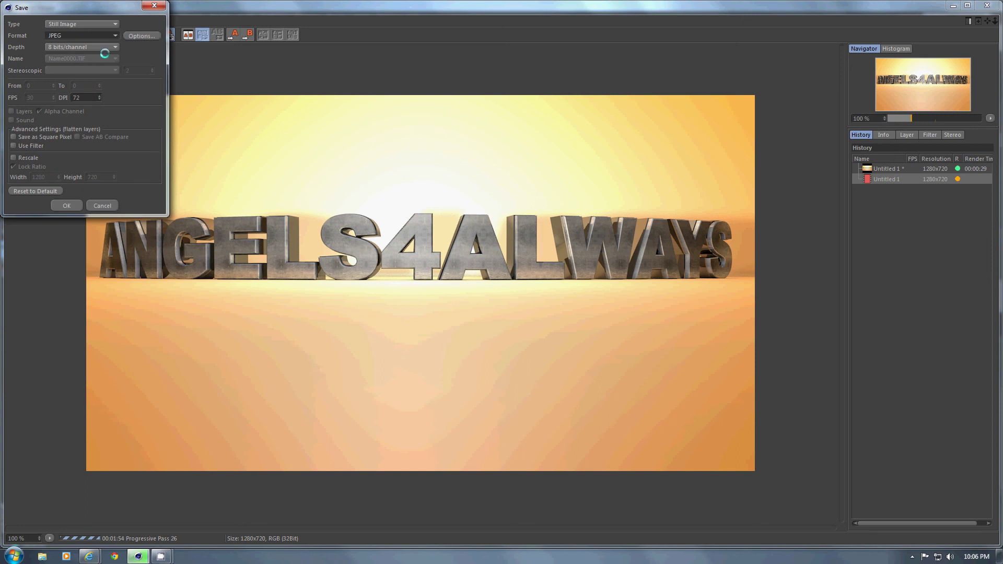
left_click(64, 206)
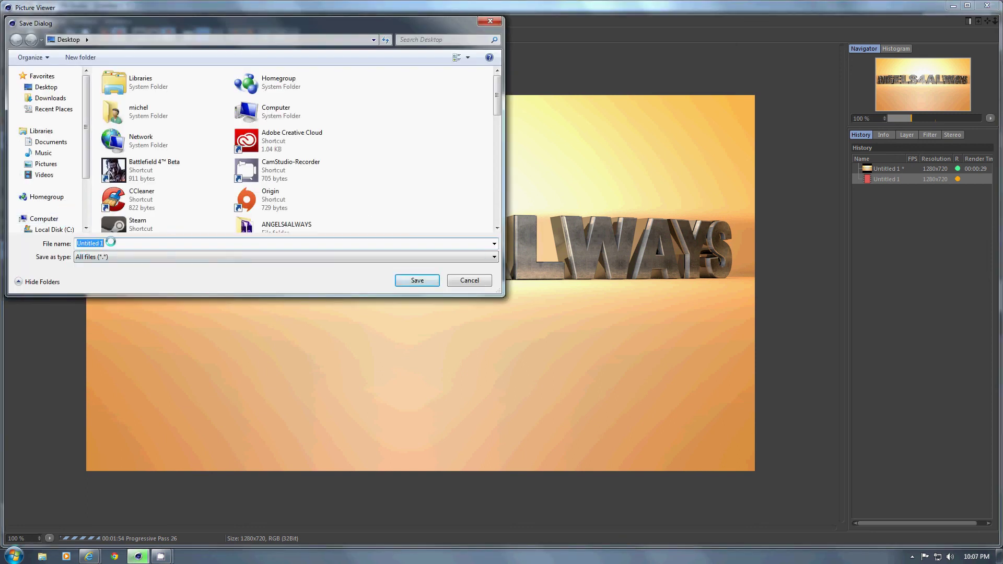
type("tut")
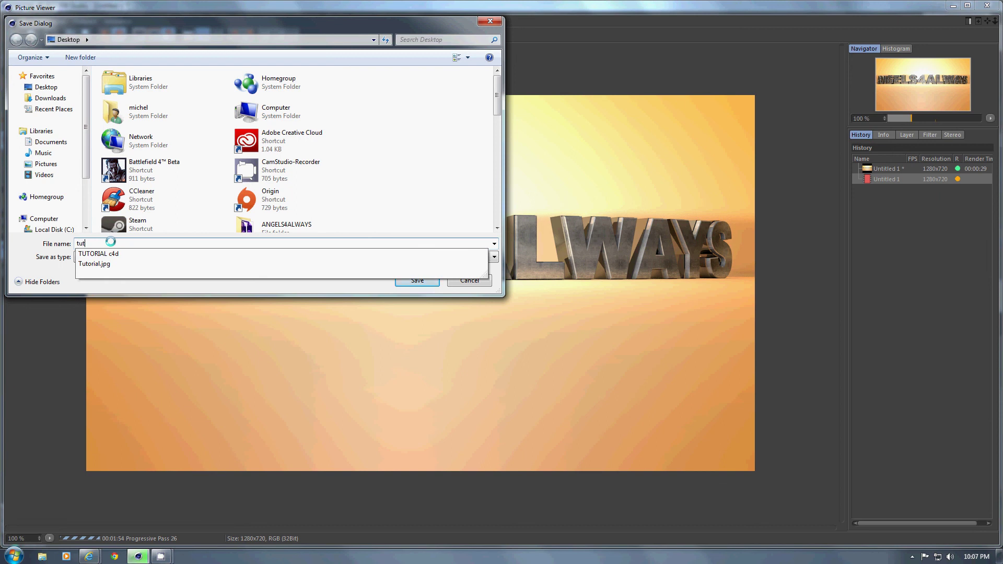
type("orial")
left_click(413, 281)
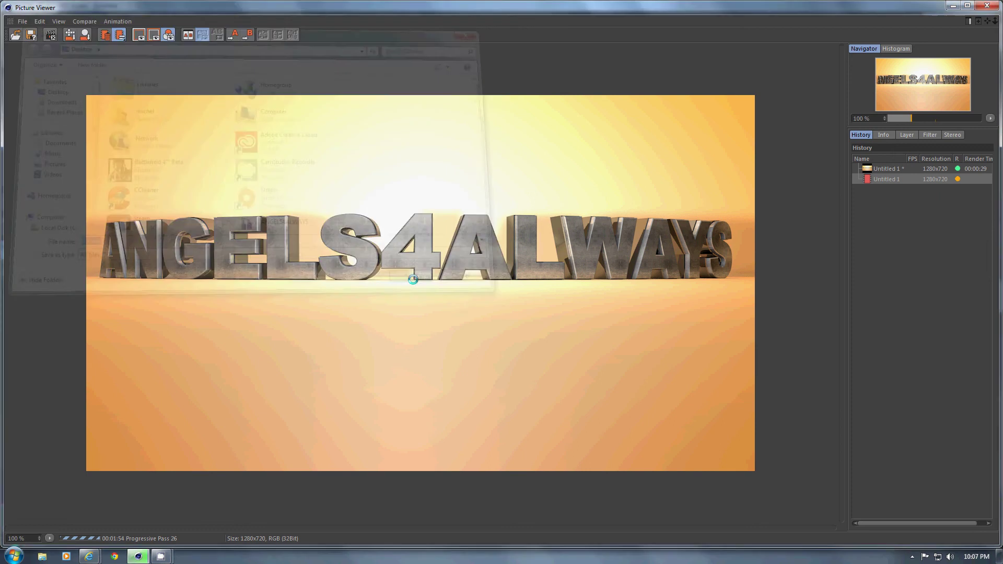
left_click(496, 319)
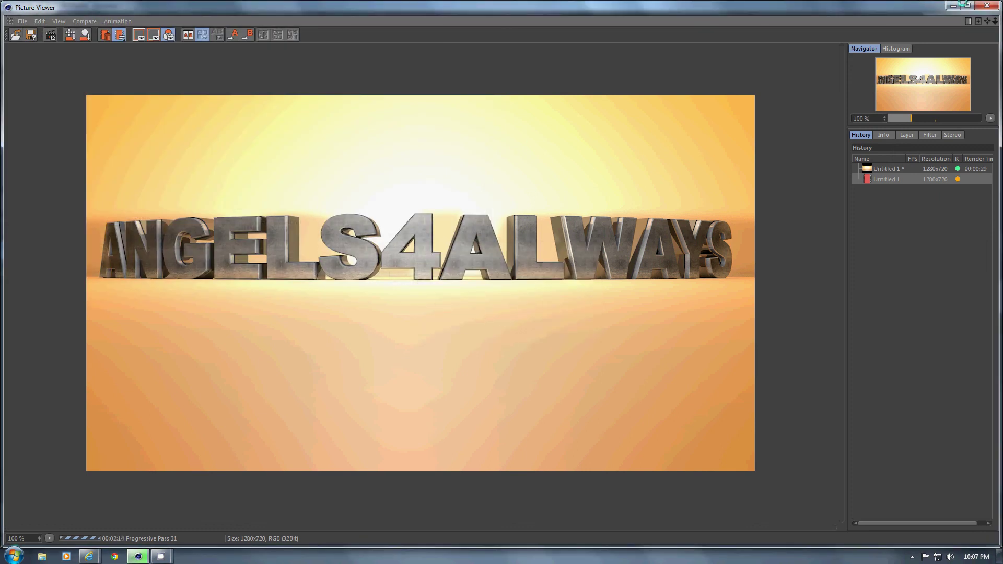
left_click(987, 6)
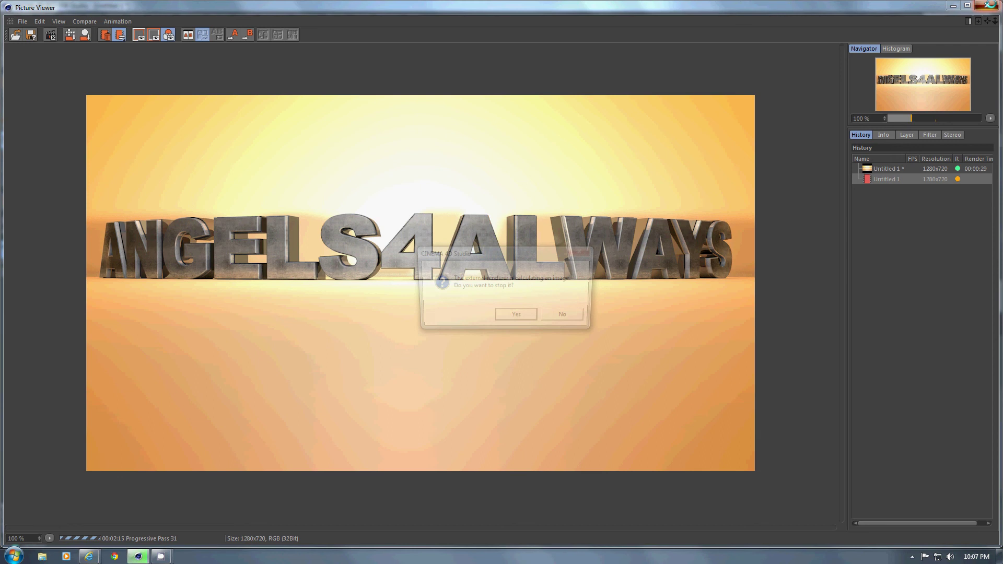
left_click(562, 314)
mouse_move(161, 556)
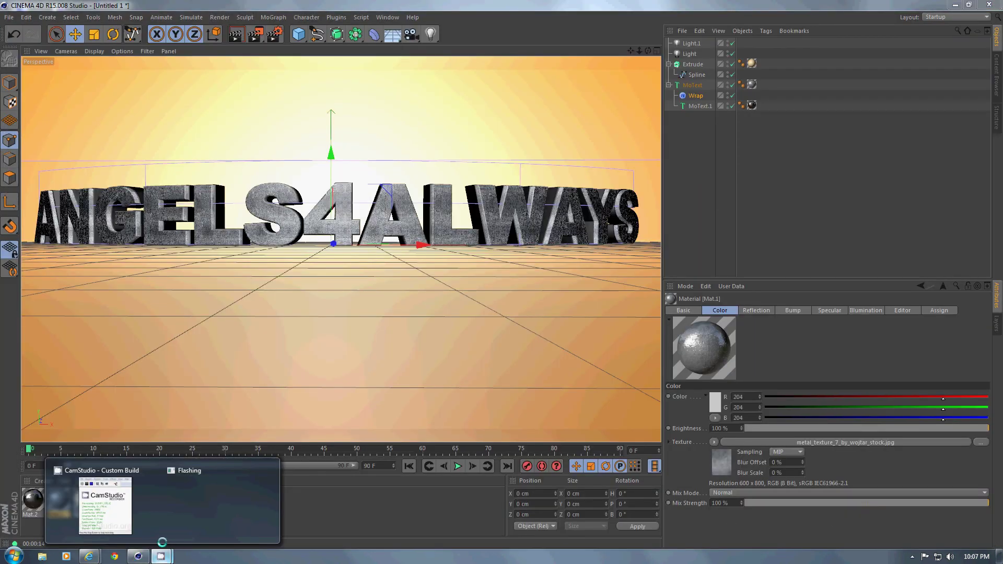
left_click(146, 507)
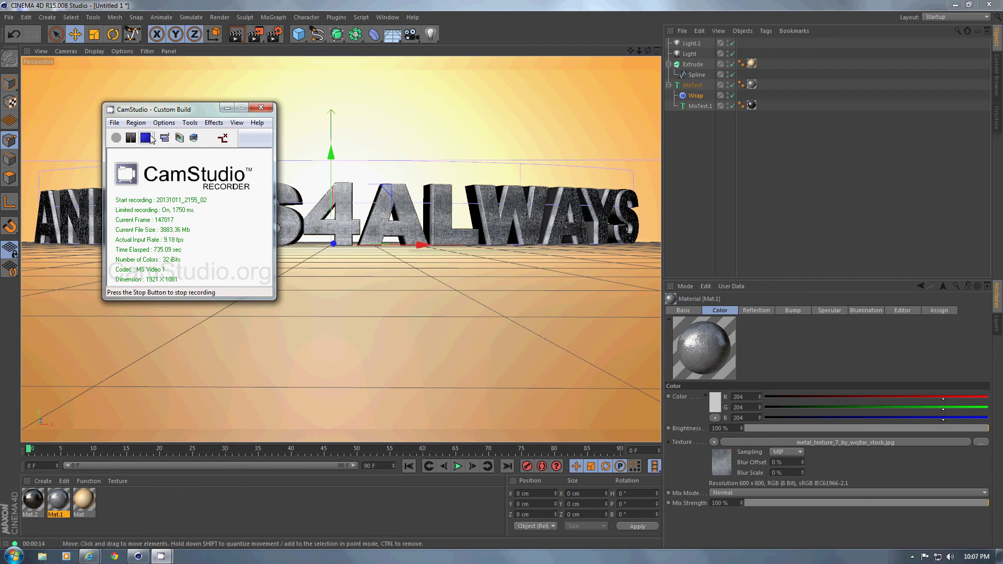